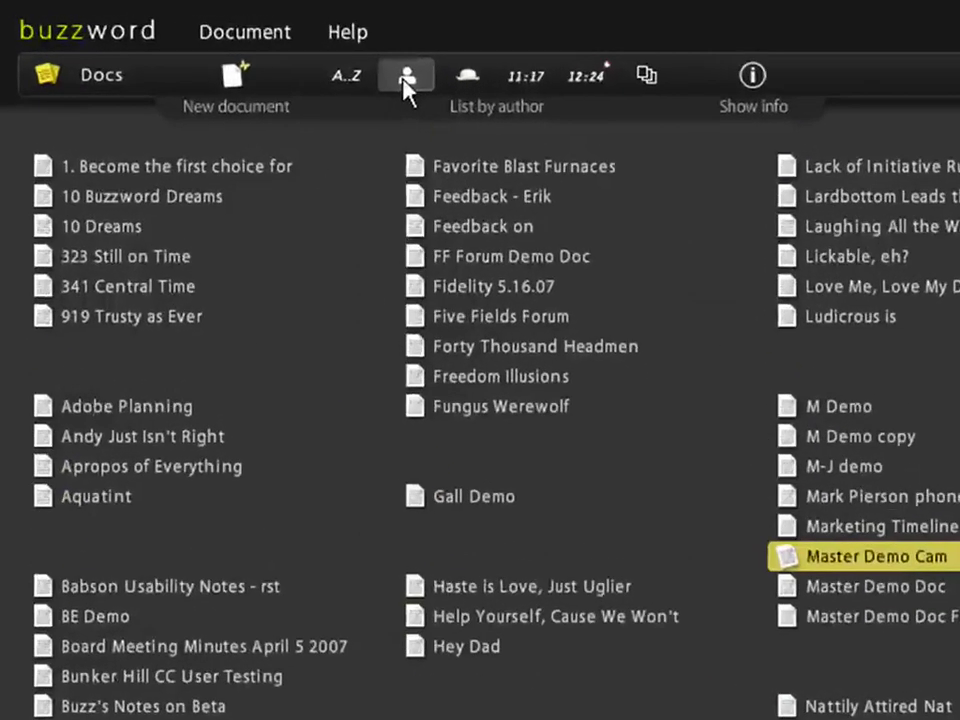
- List the documents by author and select Intro Restyled and another Intro2 to Buzzword preview by the same author to view their collaborators
click(405, 86)
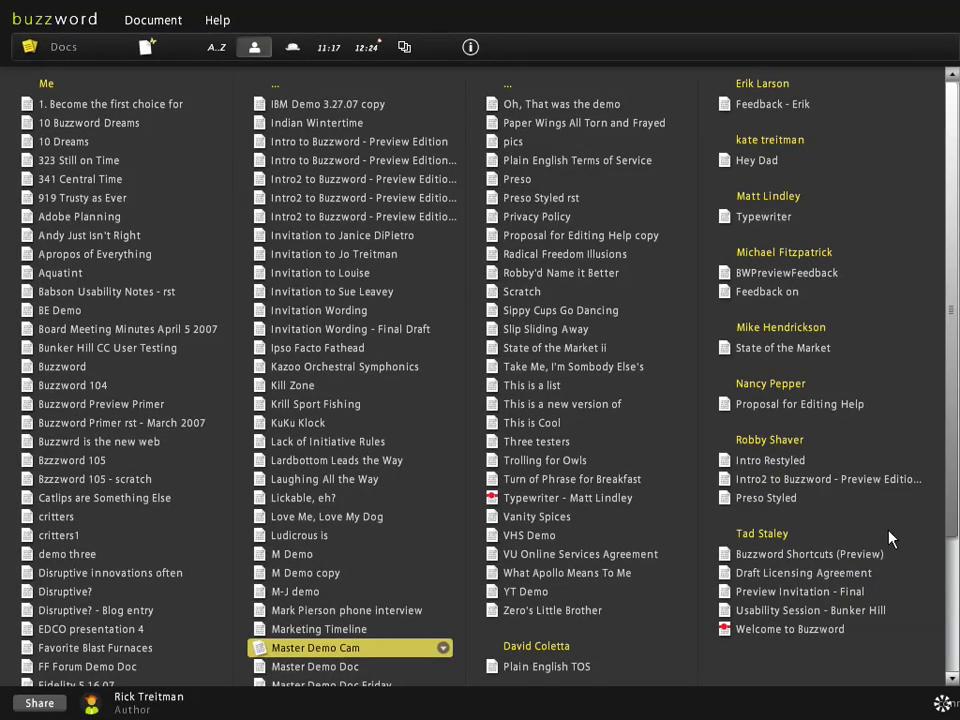
click(726, 462)
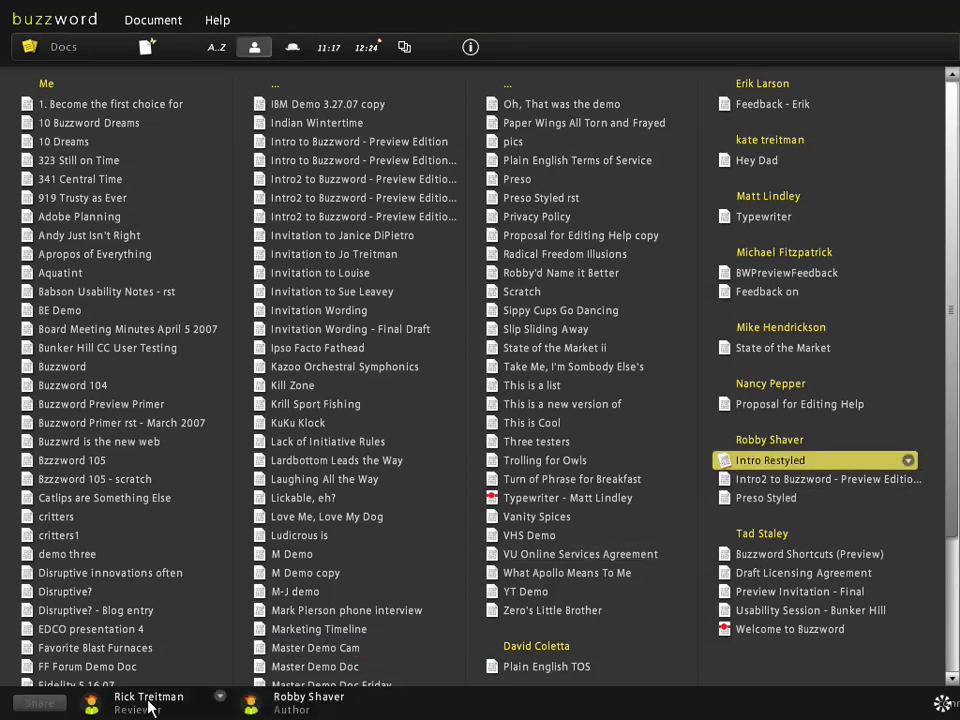
click(725, 482)
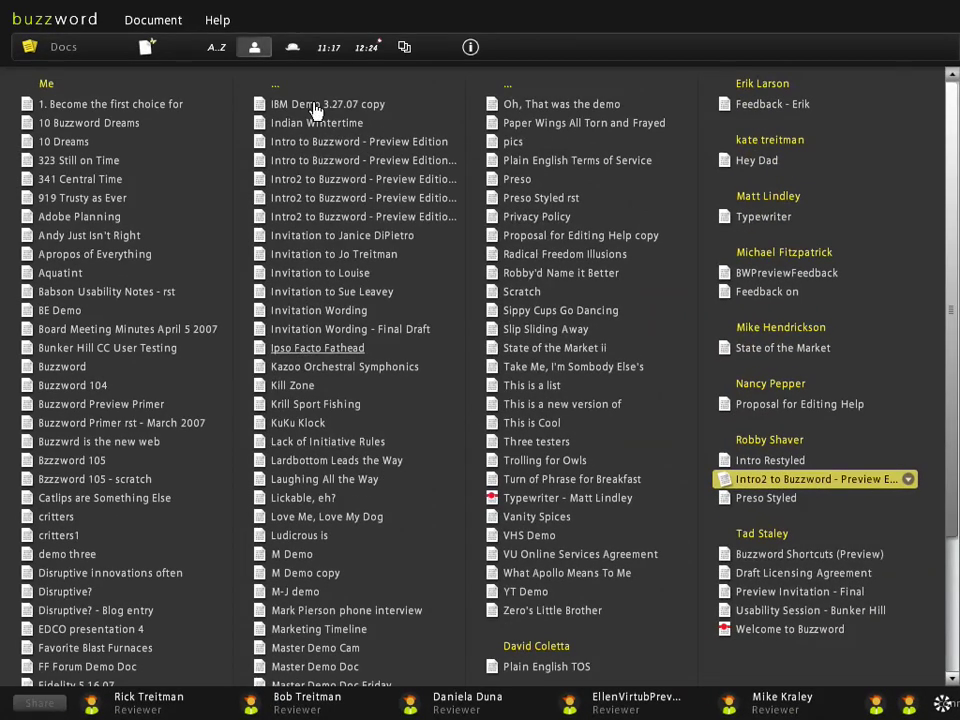
- Regroup the document list by role, by page count and by when the documents were changed
click(293, 48)
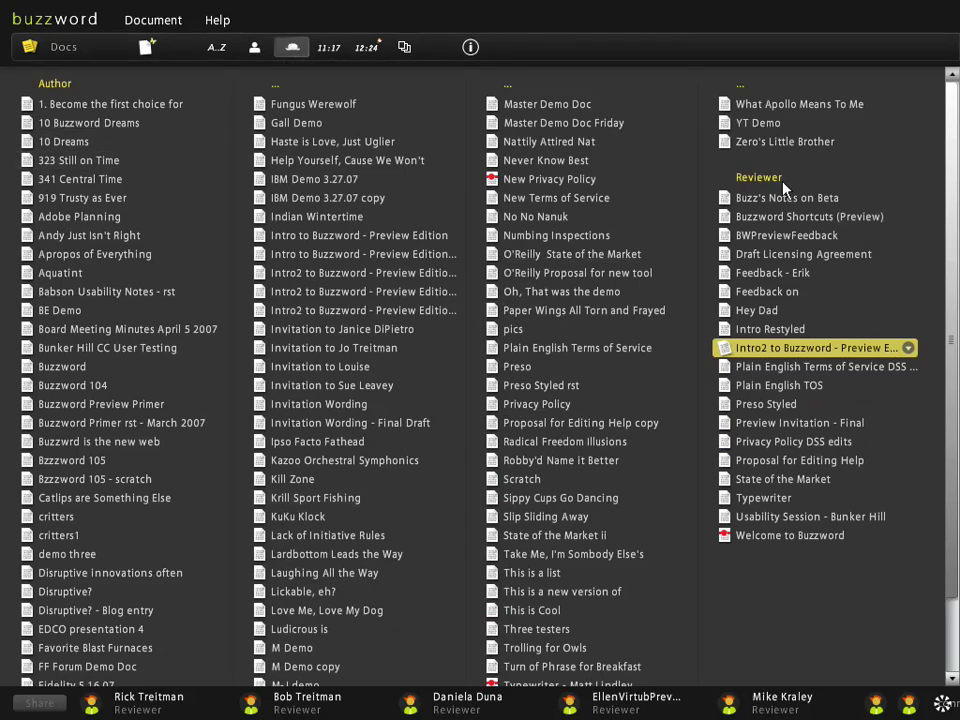
click(406, 50)
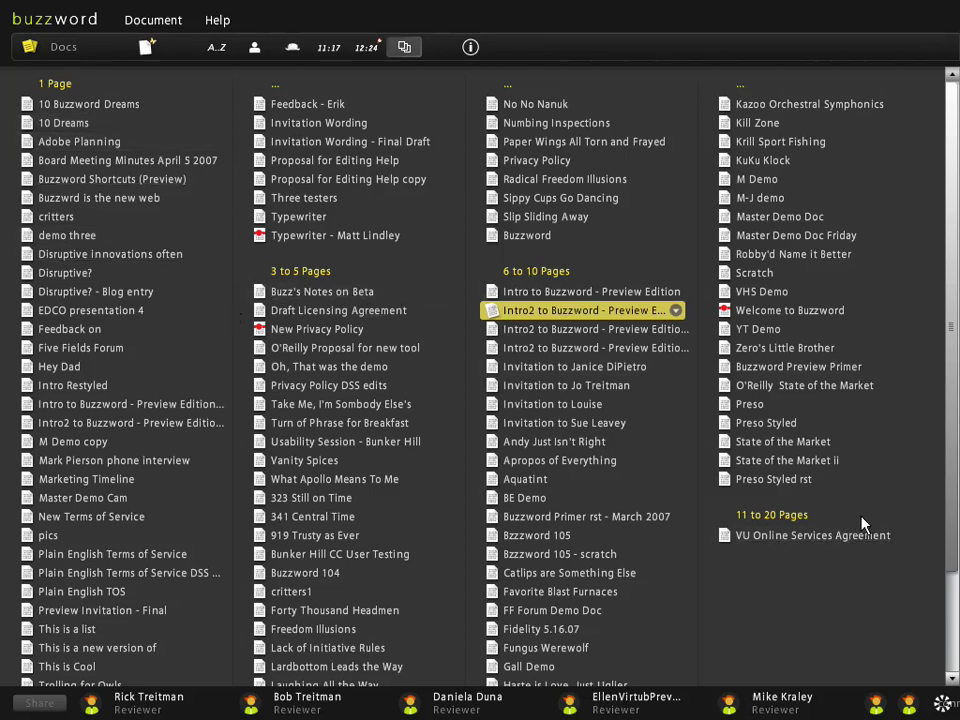
click(367, 48)
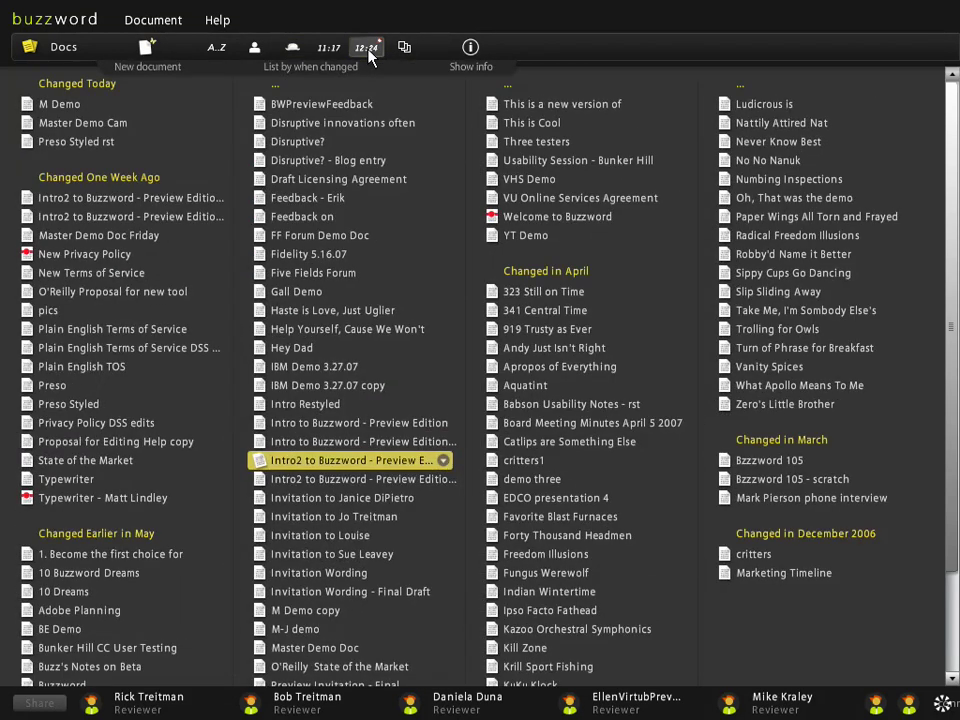
- Open Master Demo Cam and insert "So if I type some letters... " at the start of the second body paragraph
click(93, 127)
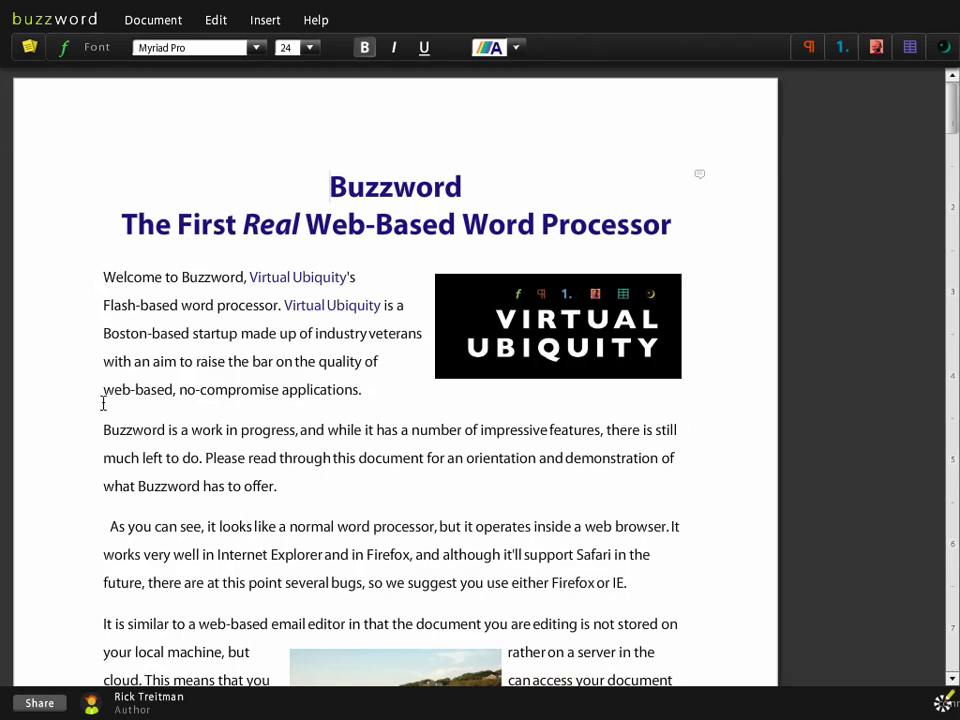
click(104, 433)
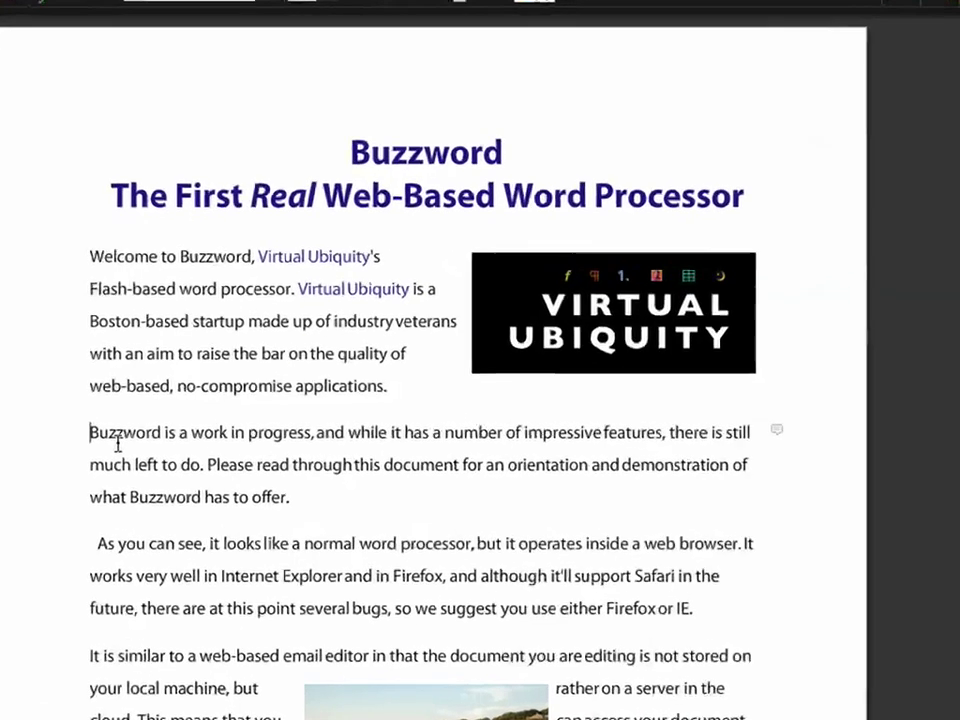
text(So )
text(if I type )
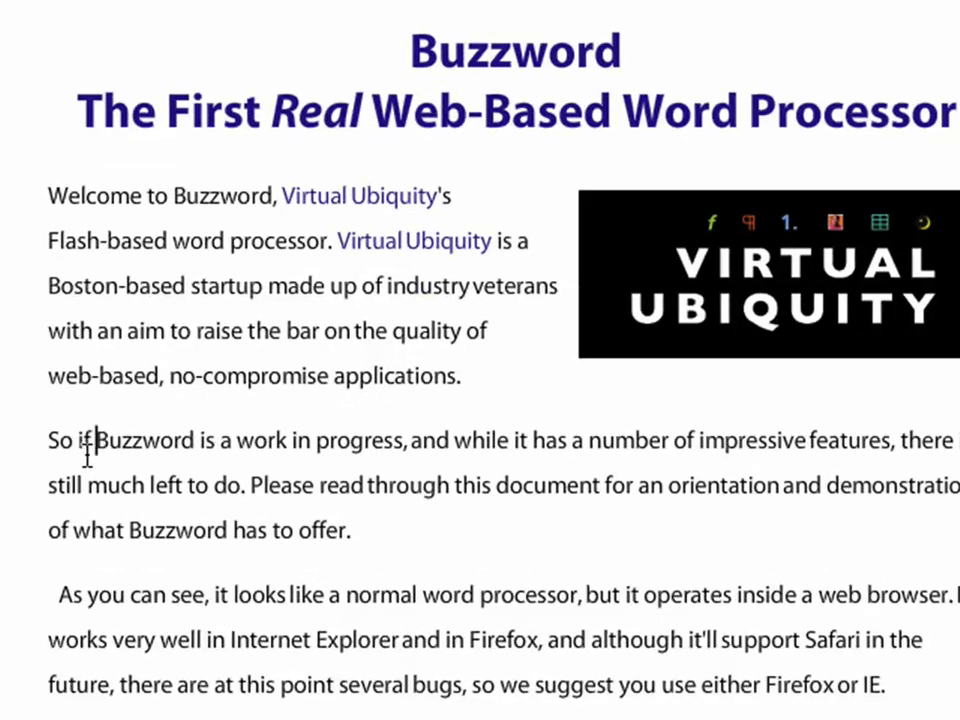
text(some )
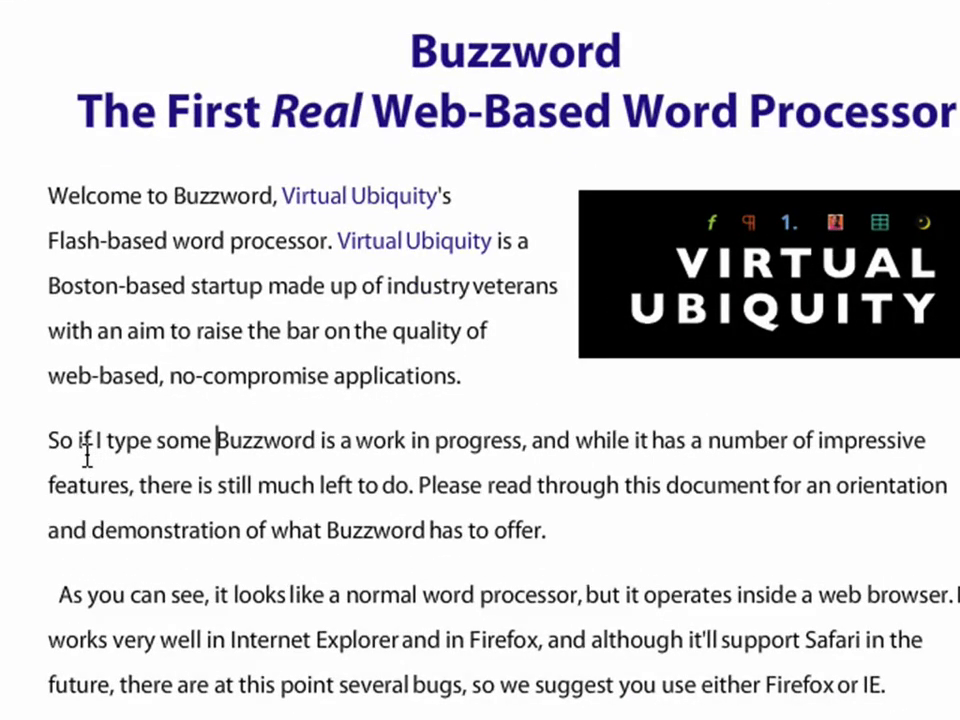
text(letters)
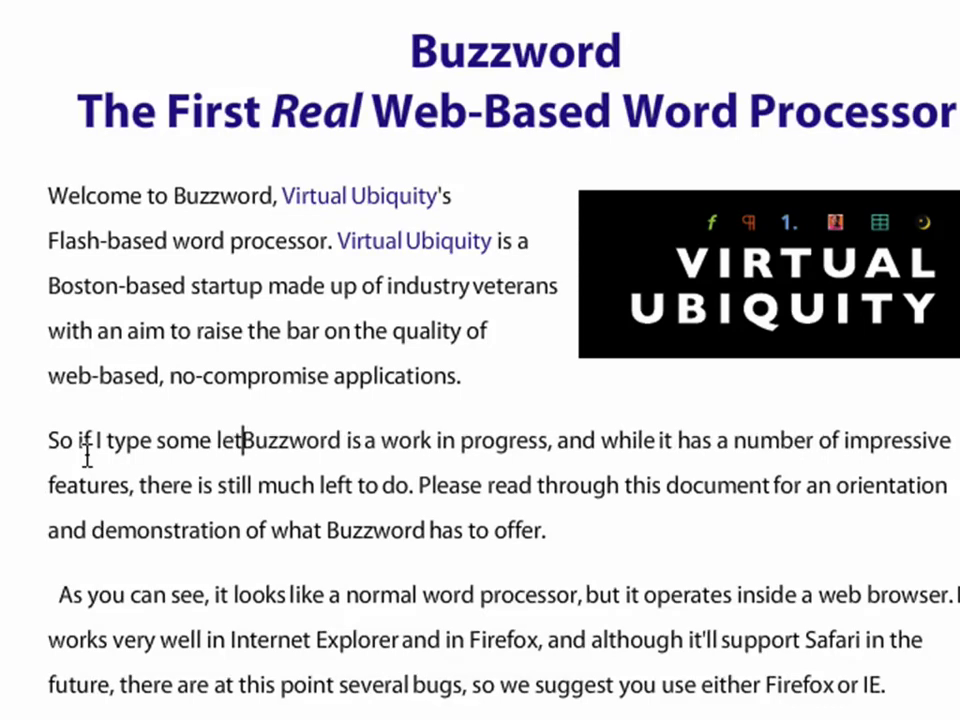
text(...)
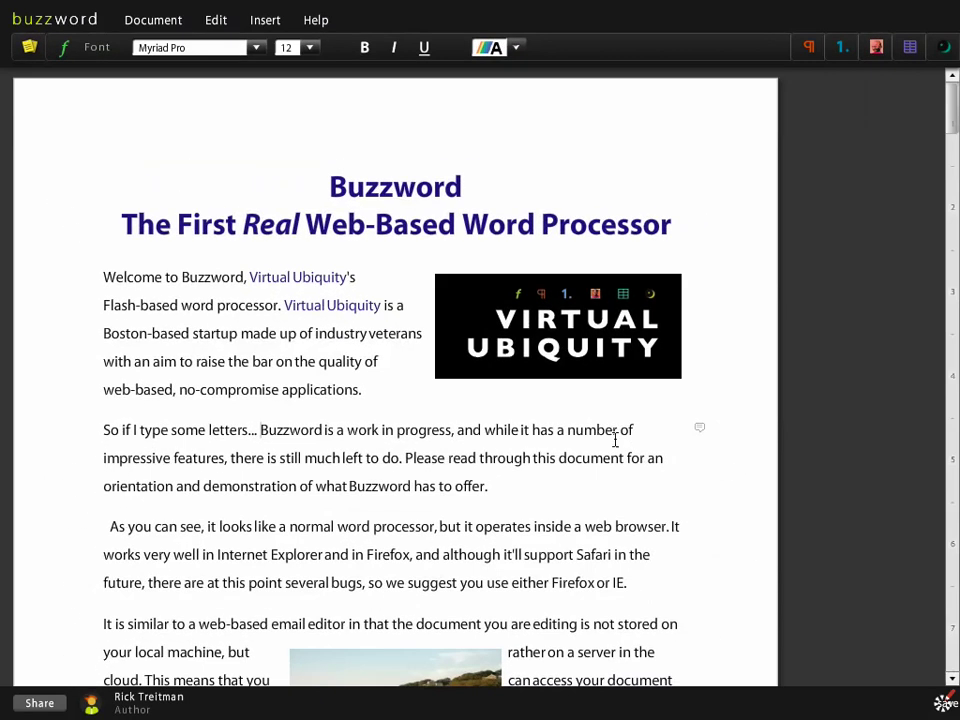
- Show the ruler above the document page
scroll(617, 452, down, 3)
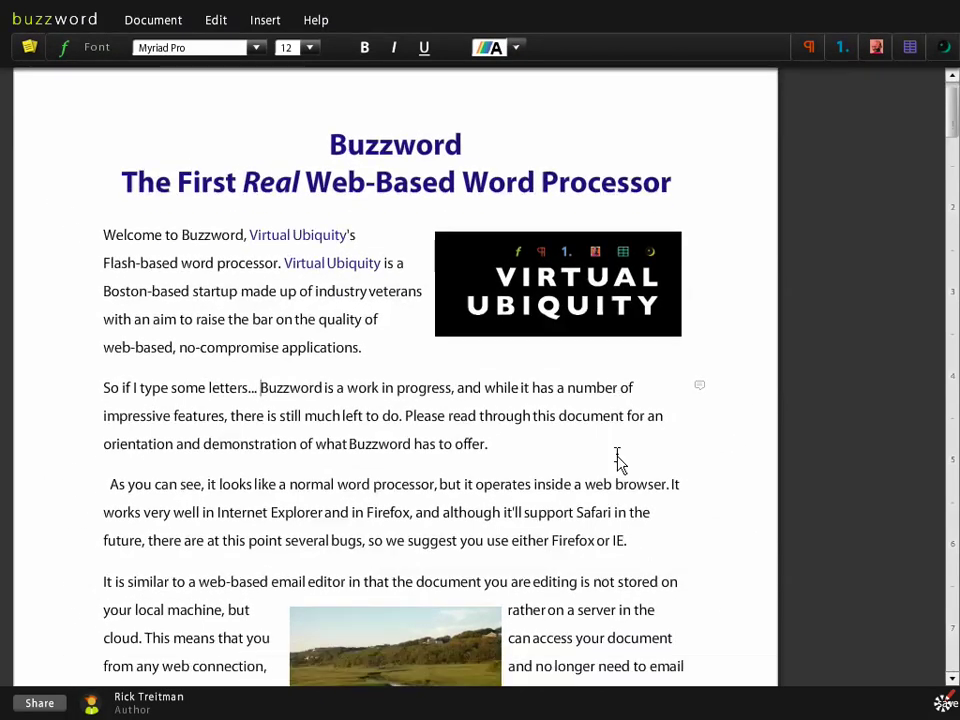
scroll(614, 456, down, 5)
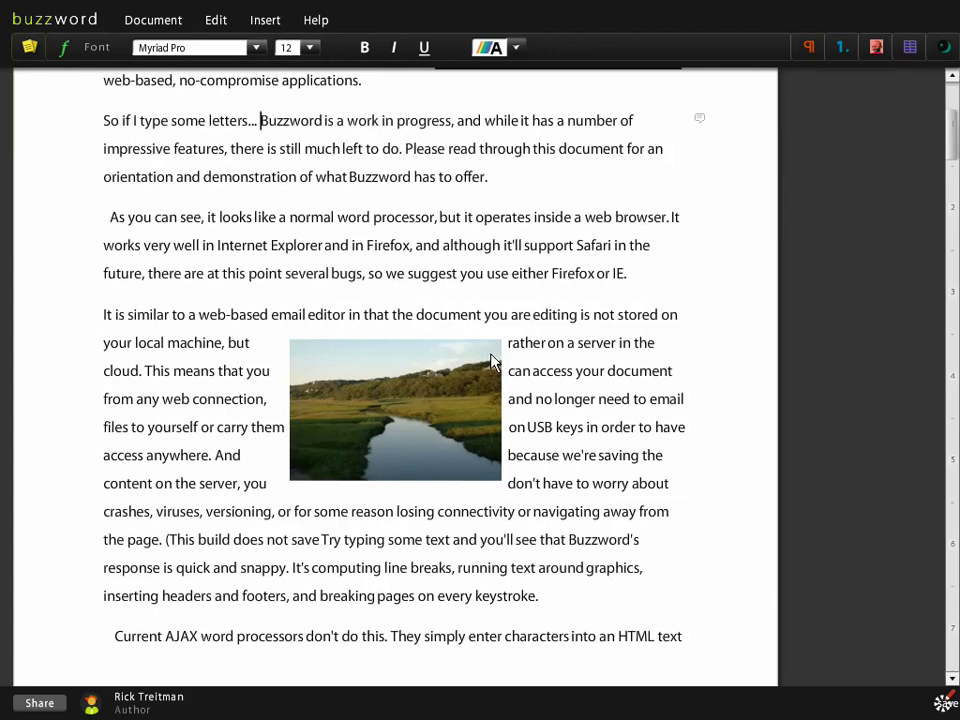
scroll(490, 366, down, 3)
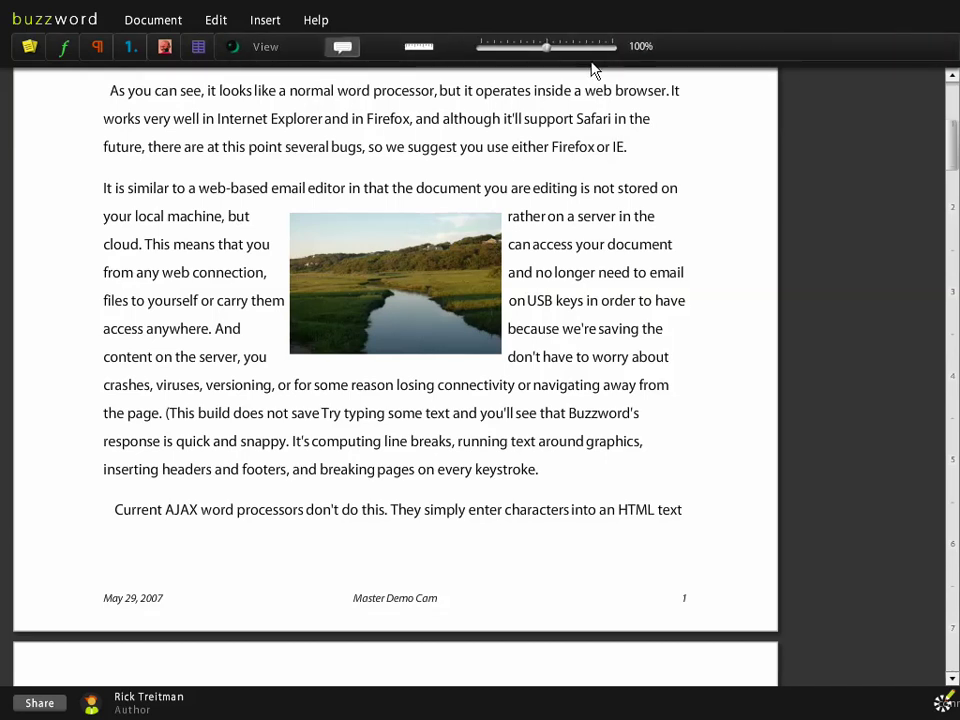
click(419, 48)
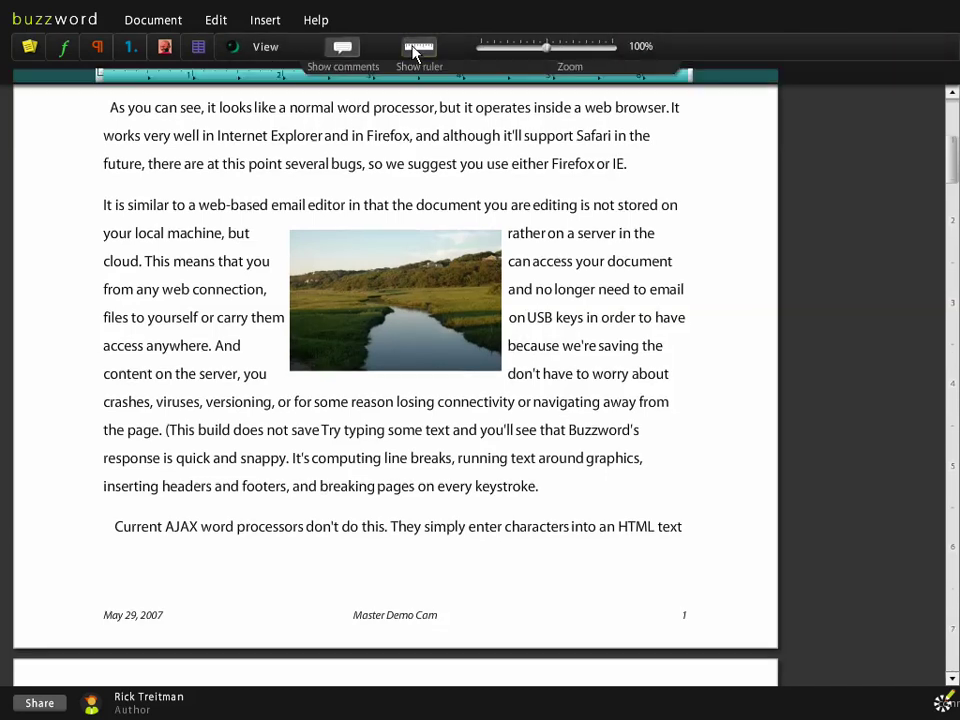
- Zoom in to 400% on the start of the italic "Pagination" paragraph to examine its letter spacing
scroll(579, 262, down, 6)
scroll(548, 279, down, 6)
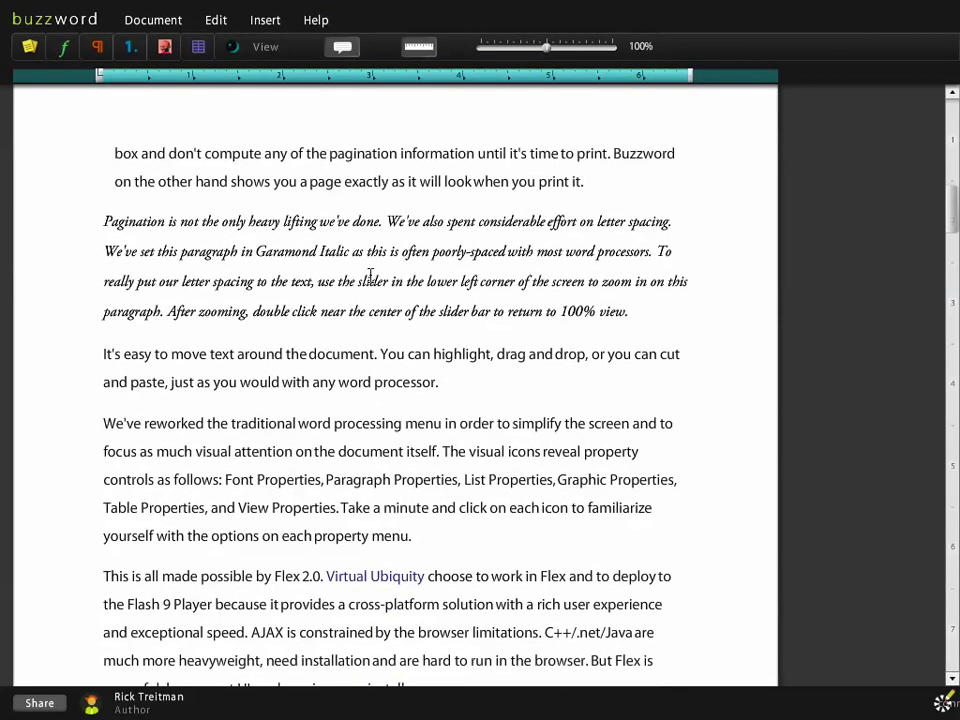
click(104, 222)
drag(549, 58, 628, 54)
scroll(520, 400, down, 2)
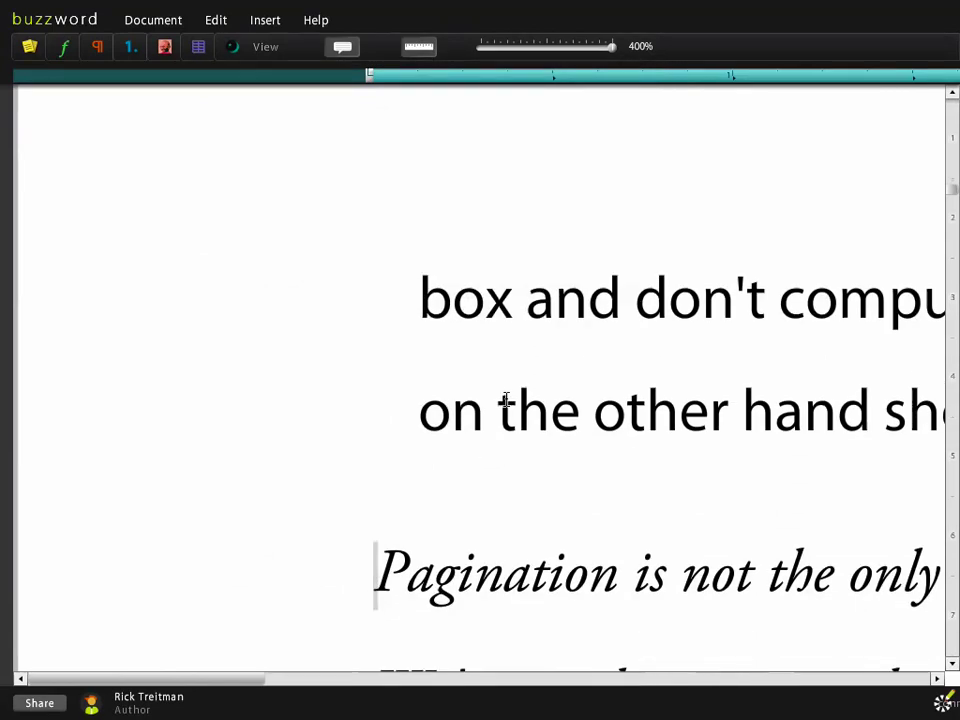
scroll(506, 401, down, 1)
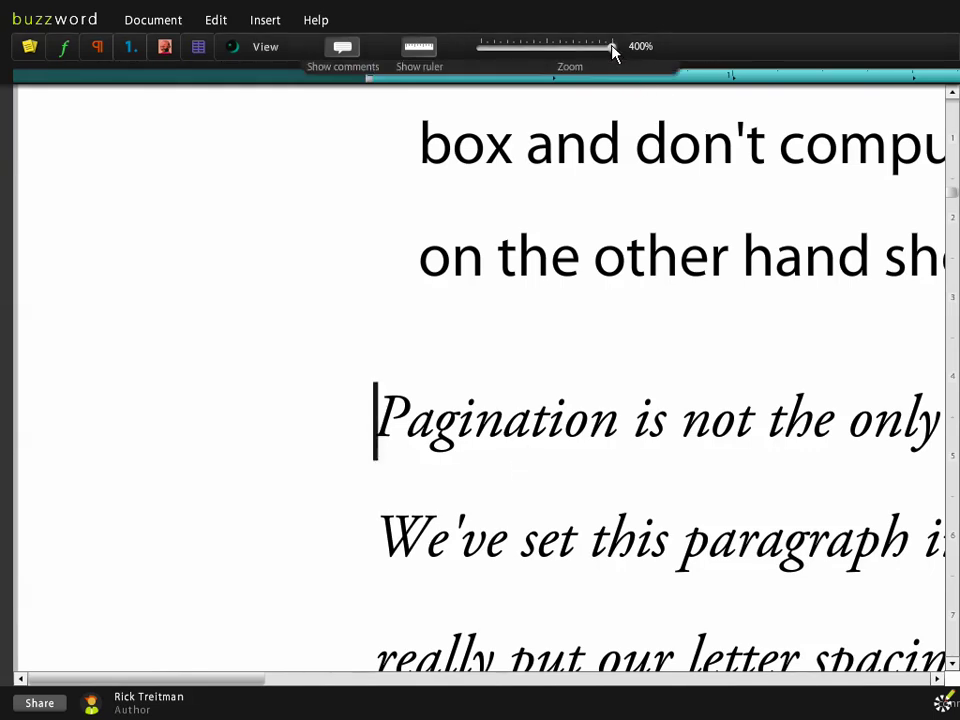
- Zoom out to 20% for a page overview, place the cursor in the first List Handling item, and return to 100%
drag(606, 48, 478, 47)
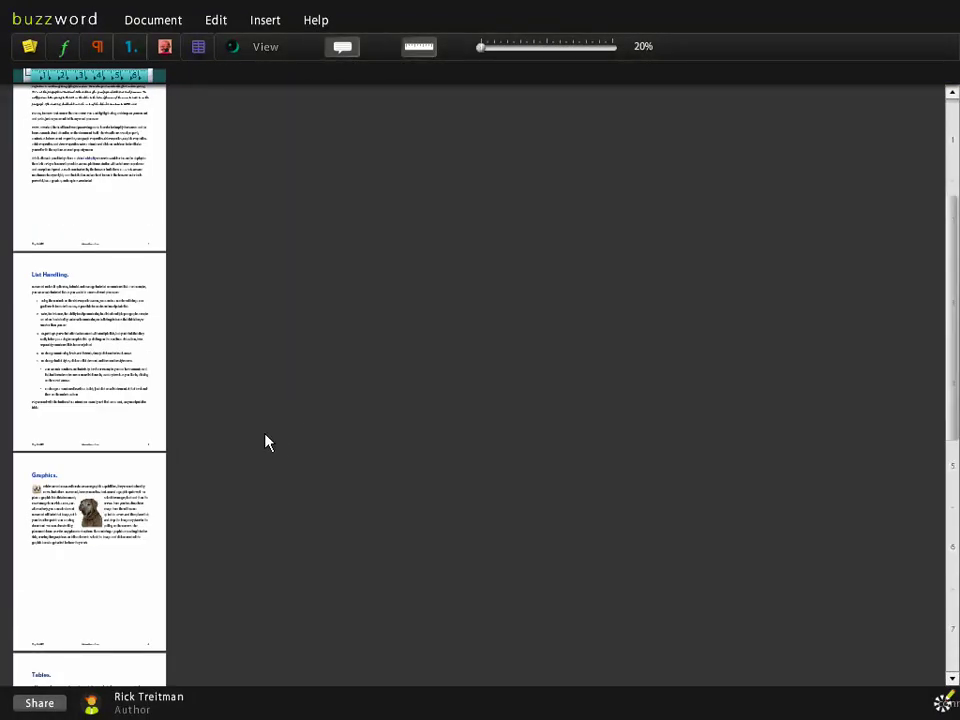
scroll(267, 444, down, 2)
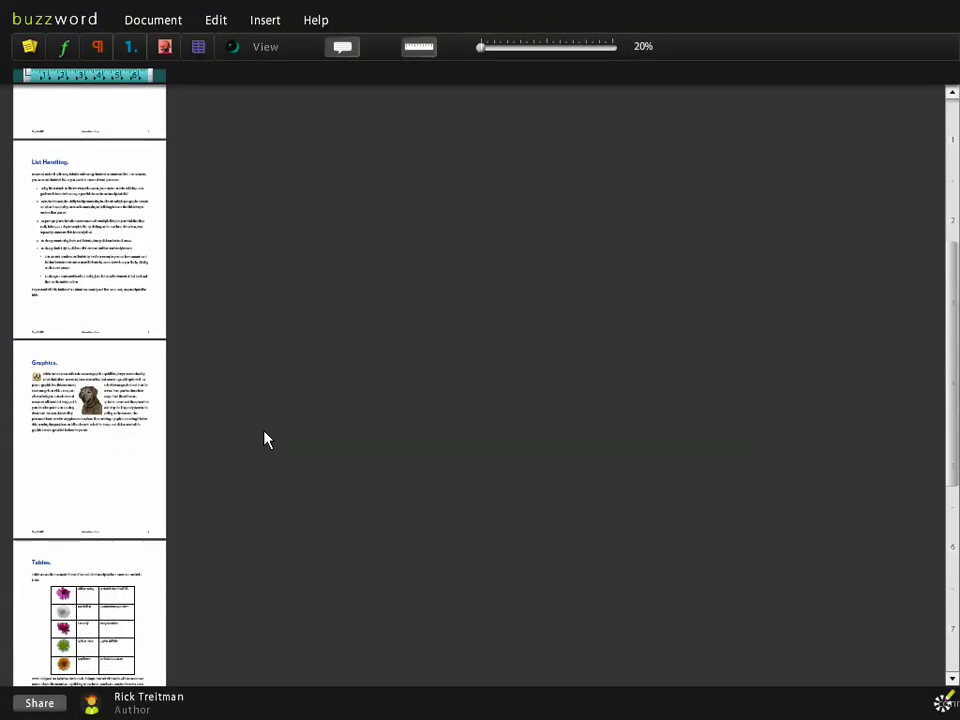
click(33, 195)
drag(483, 49, 549, 54)
scroll(437, 381, down, 2)
scroll(437, 381, down, 4)
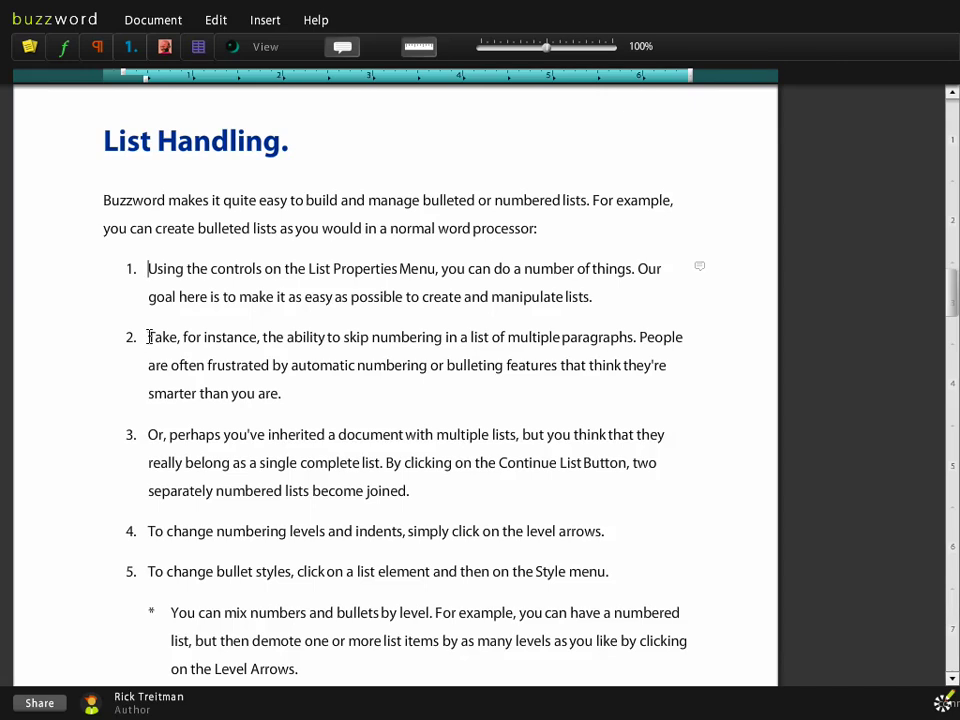
- Convert the numbered List Handling list to bullets and switch it back to numbering
click(138, 57)
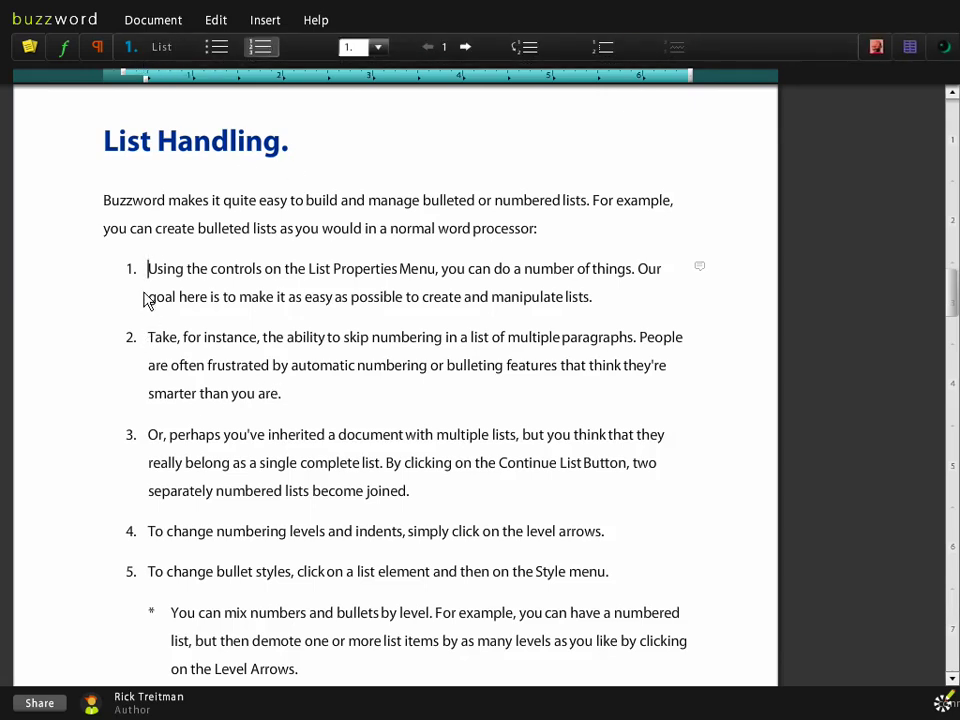
click(217, 47)
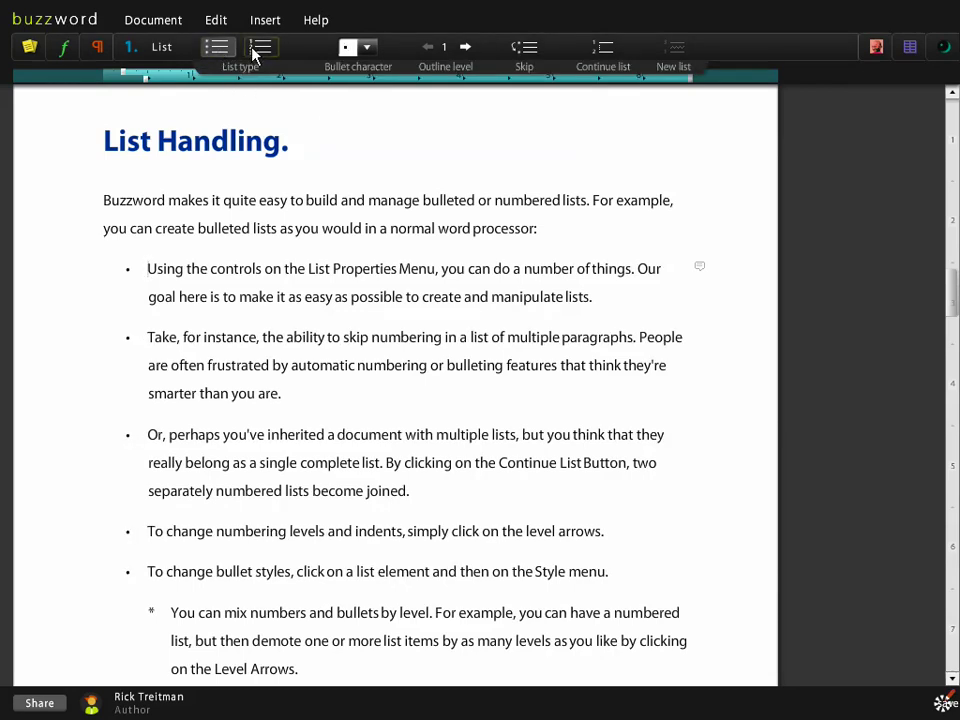
click(259, 47)
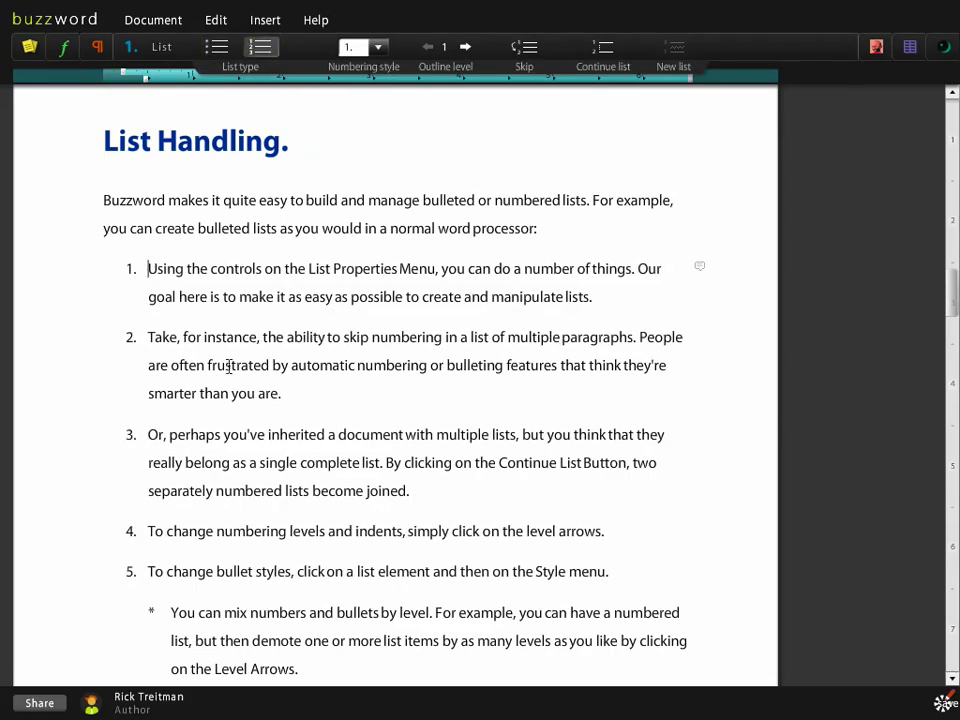
- Skip the numbering of the list paragraph beginning "Take, for instance"
click(149, 337)
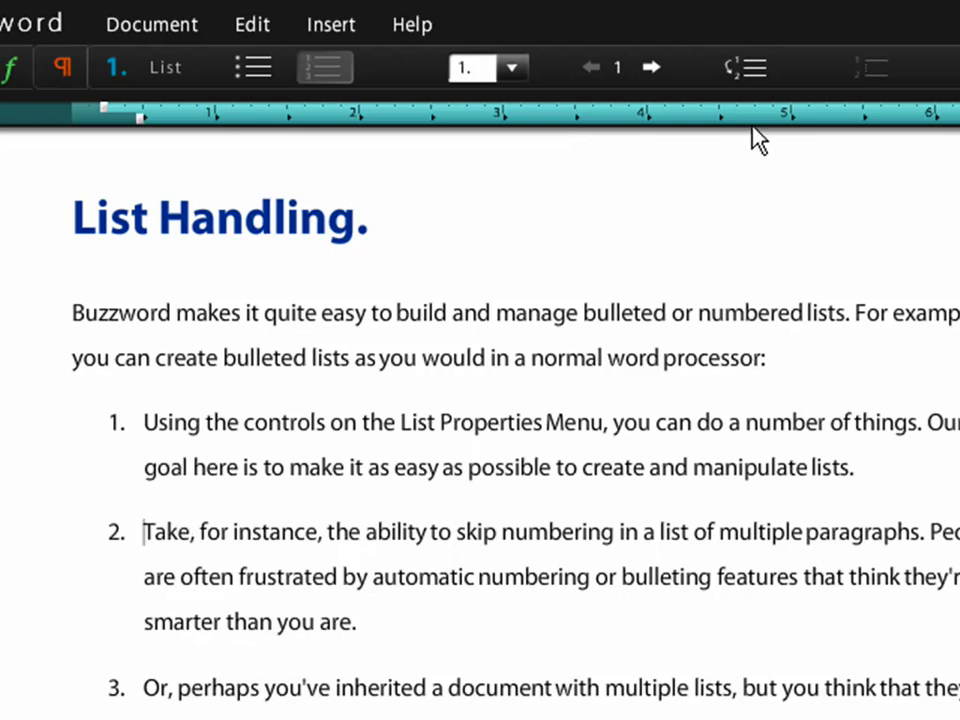
click(752, 68)
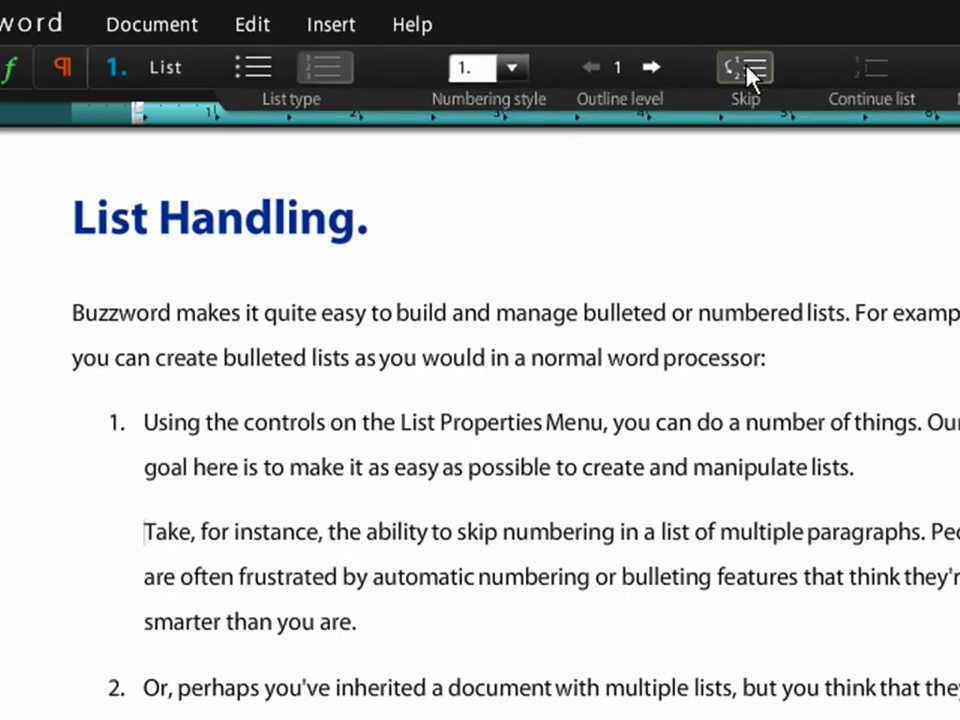
- Try skipping the number of the paragraph beginning "Or, perhaps" and turn its numbering back on
click(146, 687)
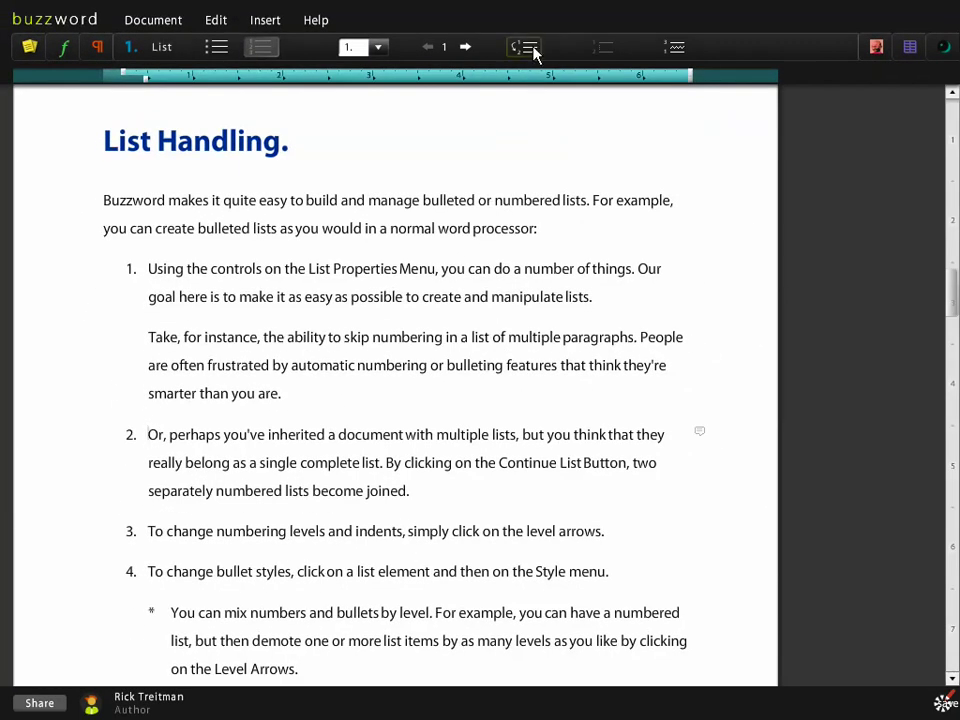
click(533, 49)
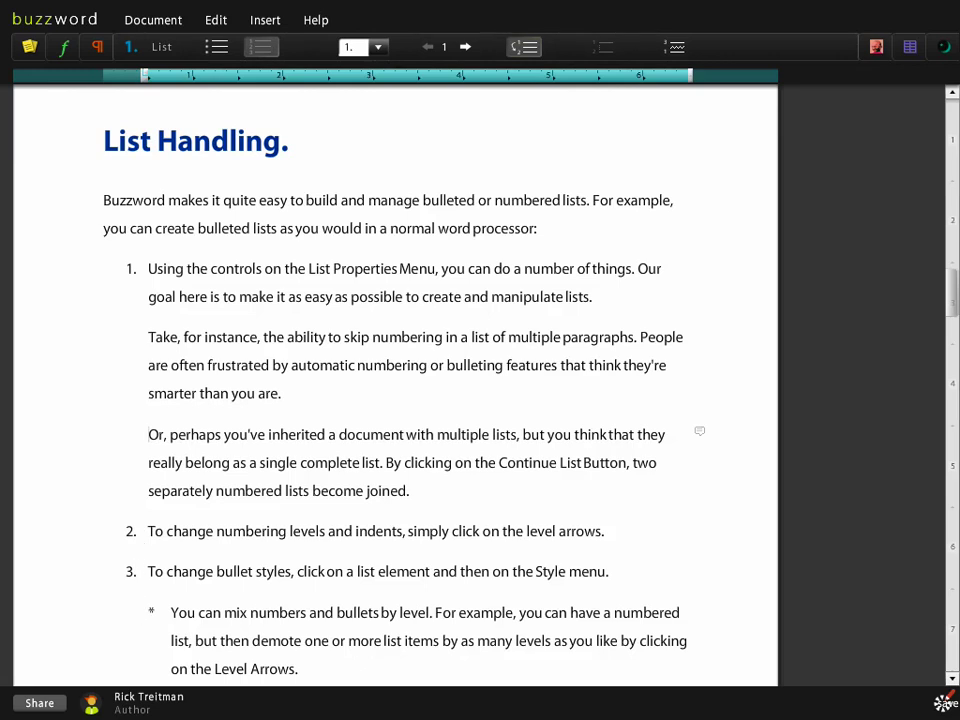
click(521, 50)
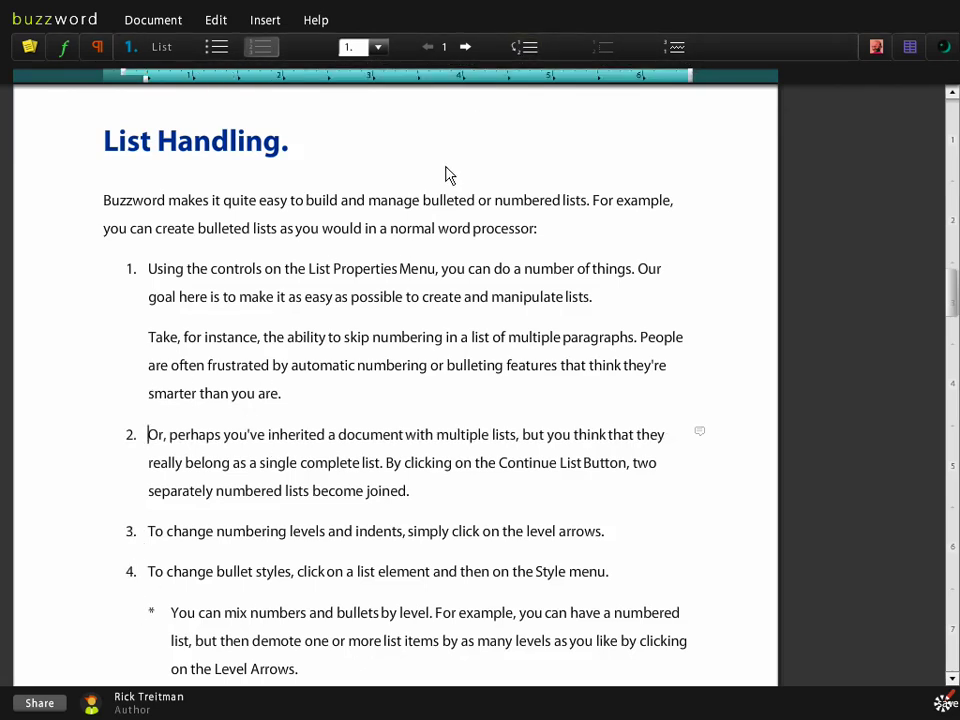
- In the Graphics section, move the dog picture slightly up and to the left and enlarge it to about 3.8 inches wide
scroll(430, 365, down, 3)
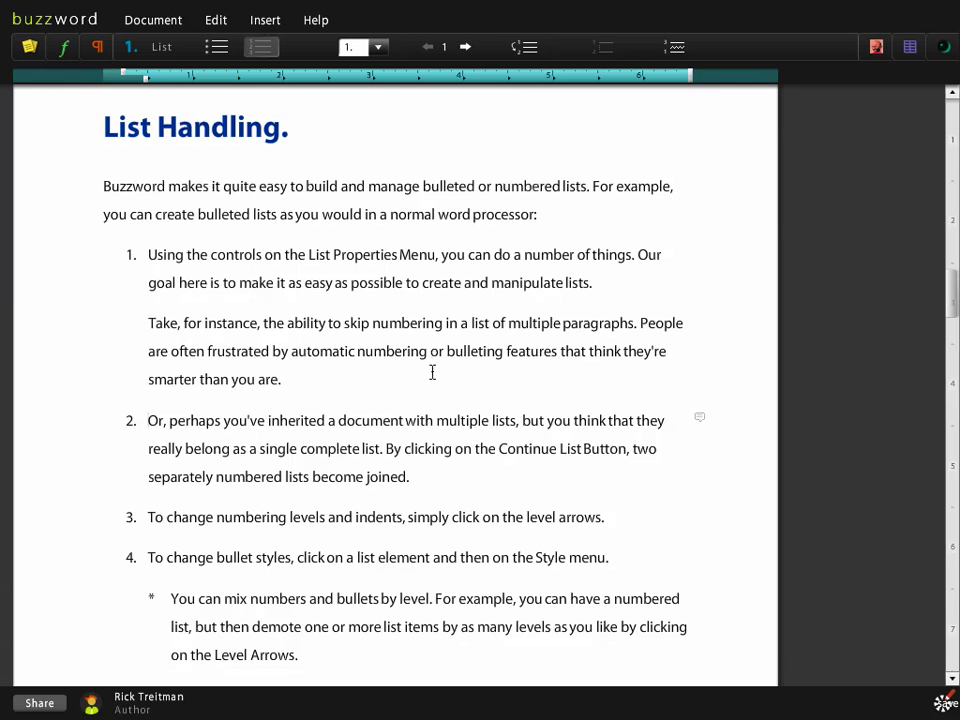
scroll(420, 372, down, 6)
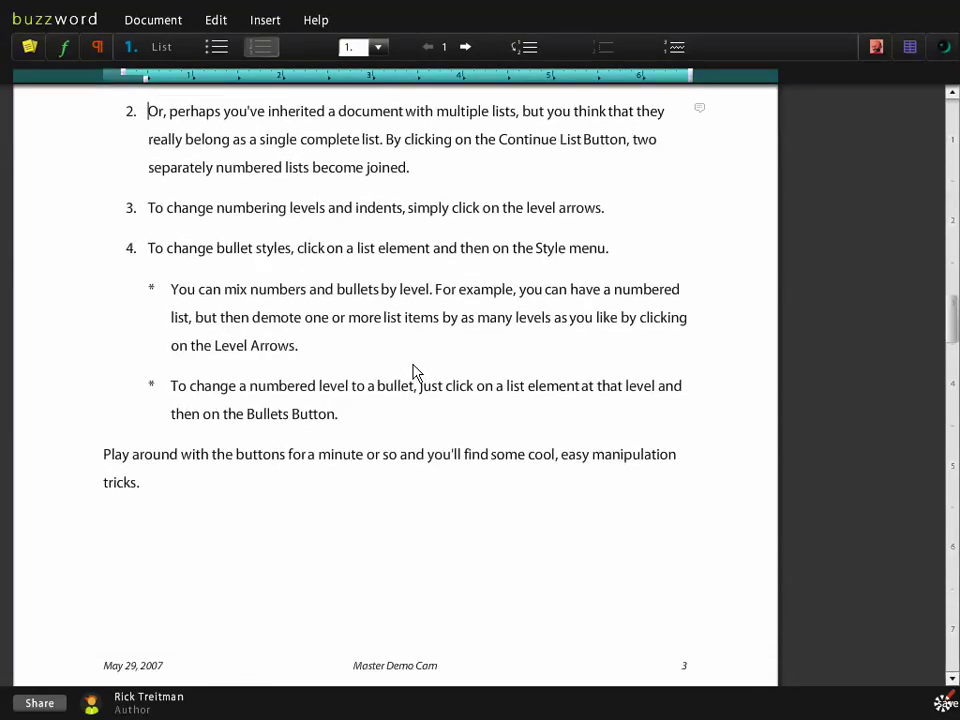
scroll(415, 372, down, 5)
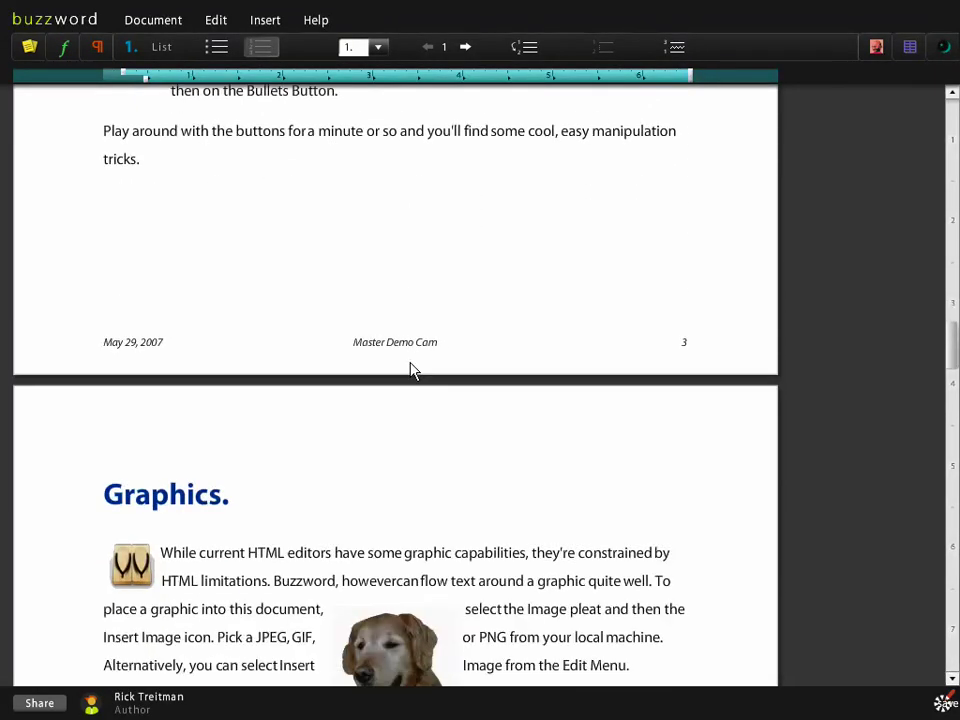
scroll(410, 371, down, 4)
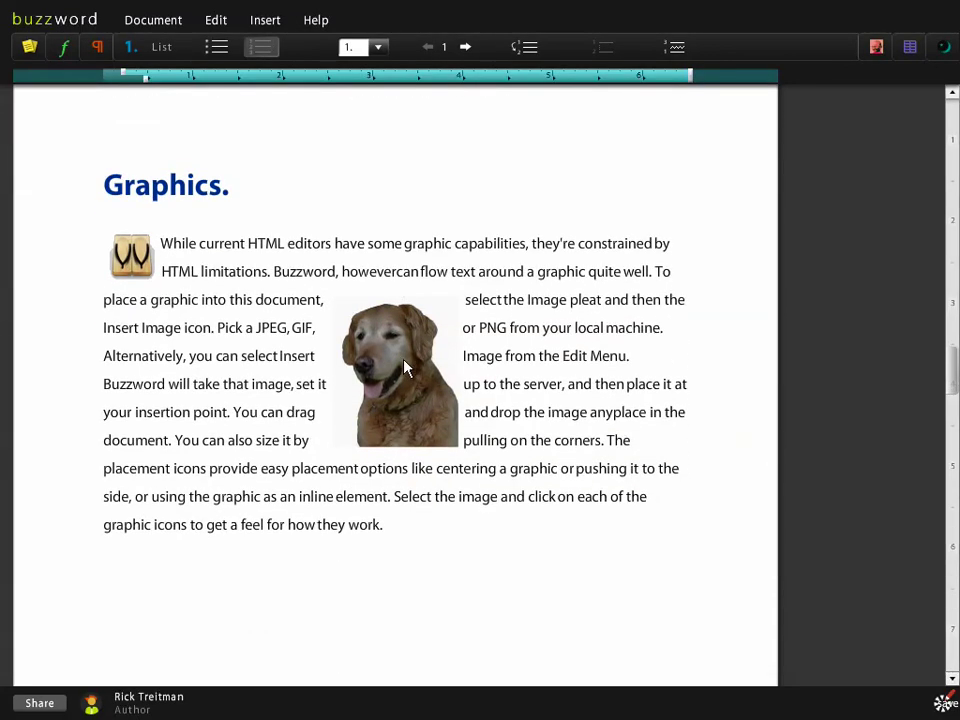
drag(407, 383, 358, 353)
drag(433, 413, 660, 580)
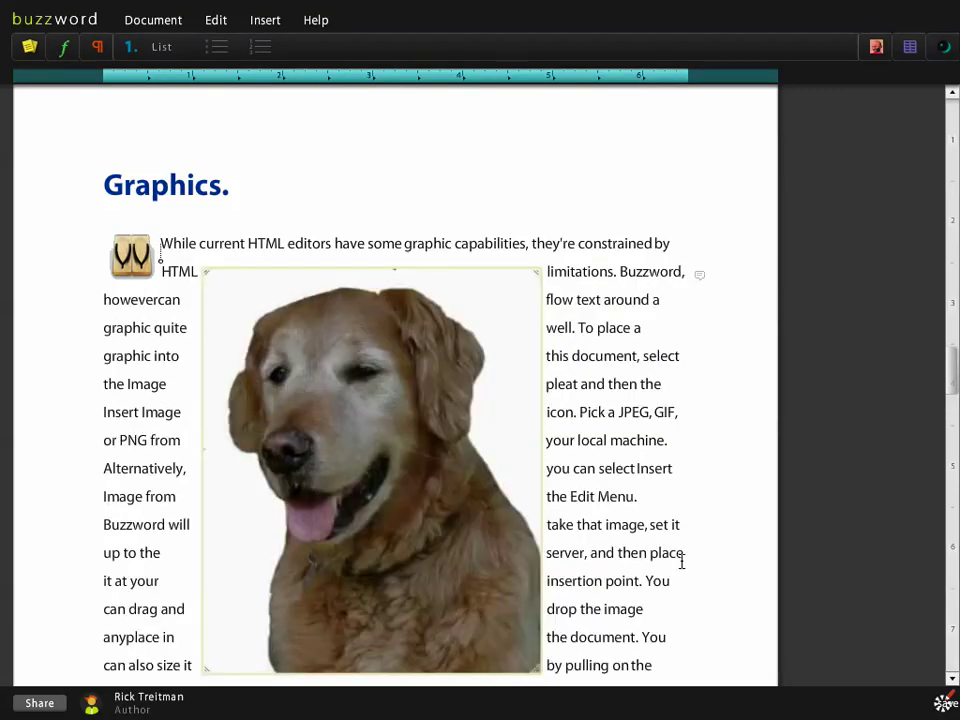
- Shrink the dog picture in the Graphics section to about 2.6 inches wide and undo the recent changes to the picture
drag(208, 276, 338, 409)
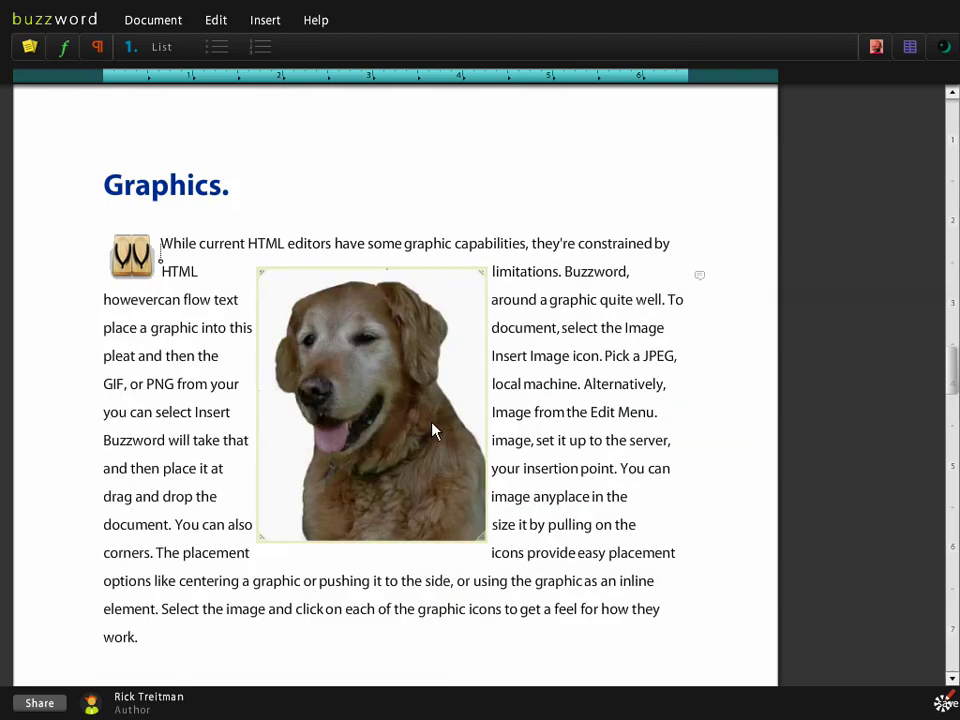
key(ctrl+z)
key(ctrl+z)
key(ctrl+z)
key(ctrl+z)
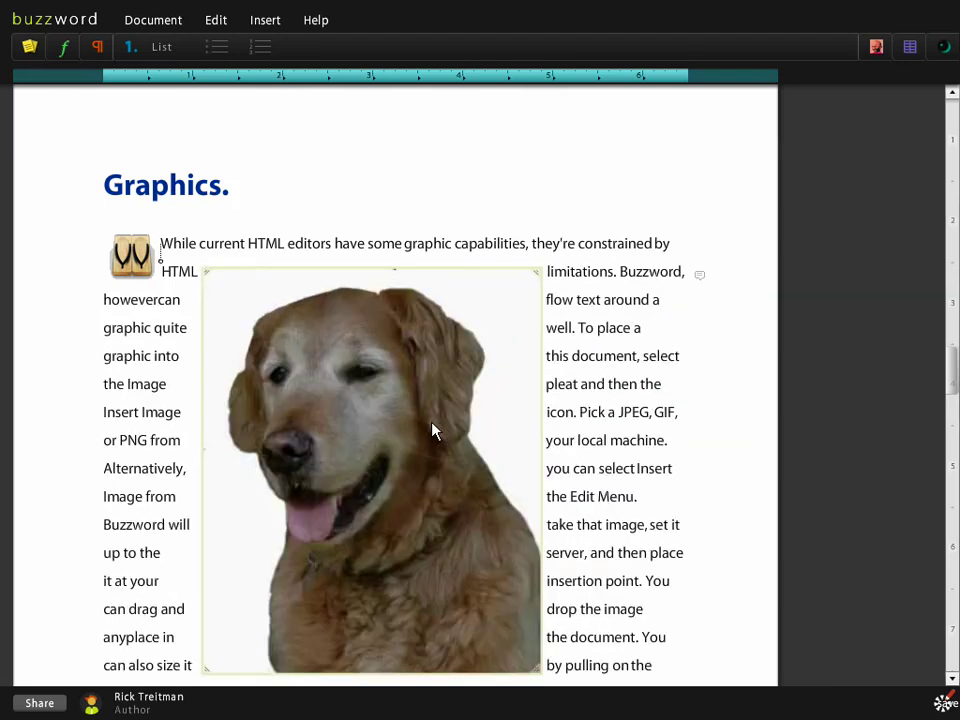
key(ctrl+z)
key(ctrl+z)
key(ctrl+z)
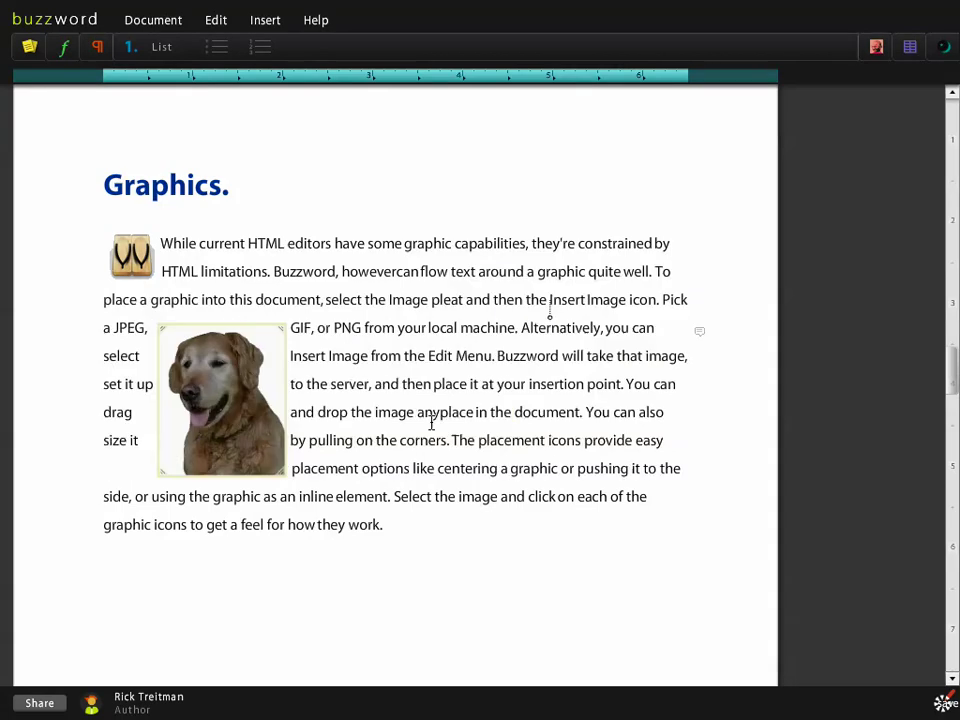
- Move the dog picture up and right toward the middle of the Graphics paragraph and enlarge it to about 2 inches wide
scroll(435, 423, up, 3)
drag(216, 598, 365, 541)
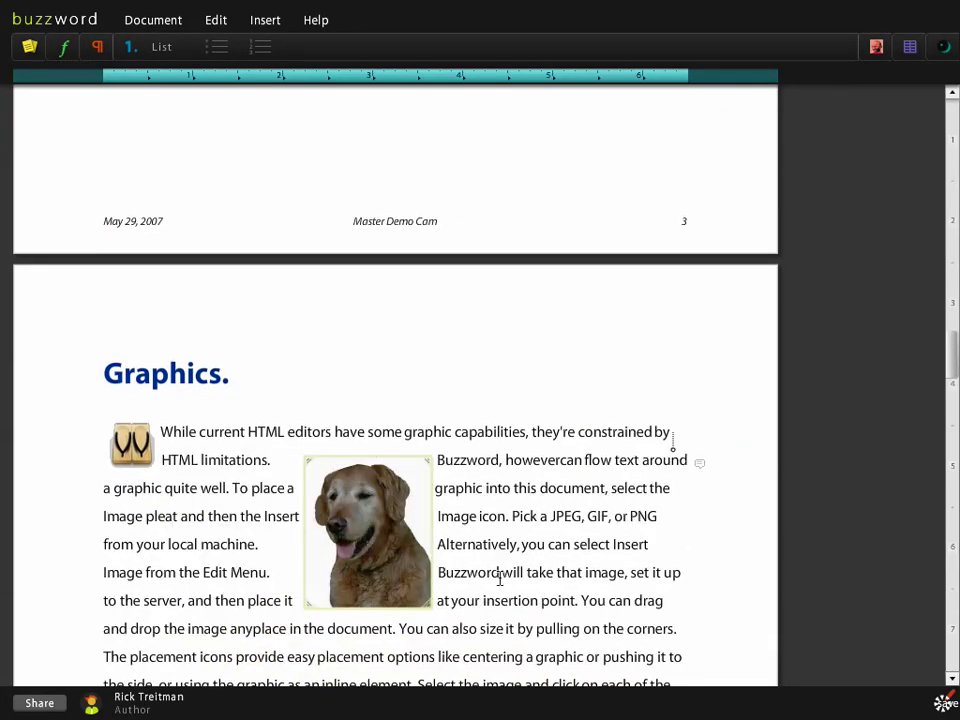
scroll(489, 570, down, 2)
drag(430, 553, 480, 608)
- Insert two empty columns between the common-name and Latin-name columns of the flower table
scroll(529, 497, down, 5)
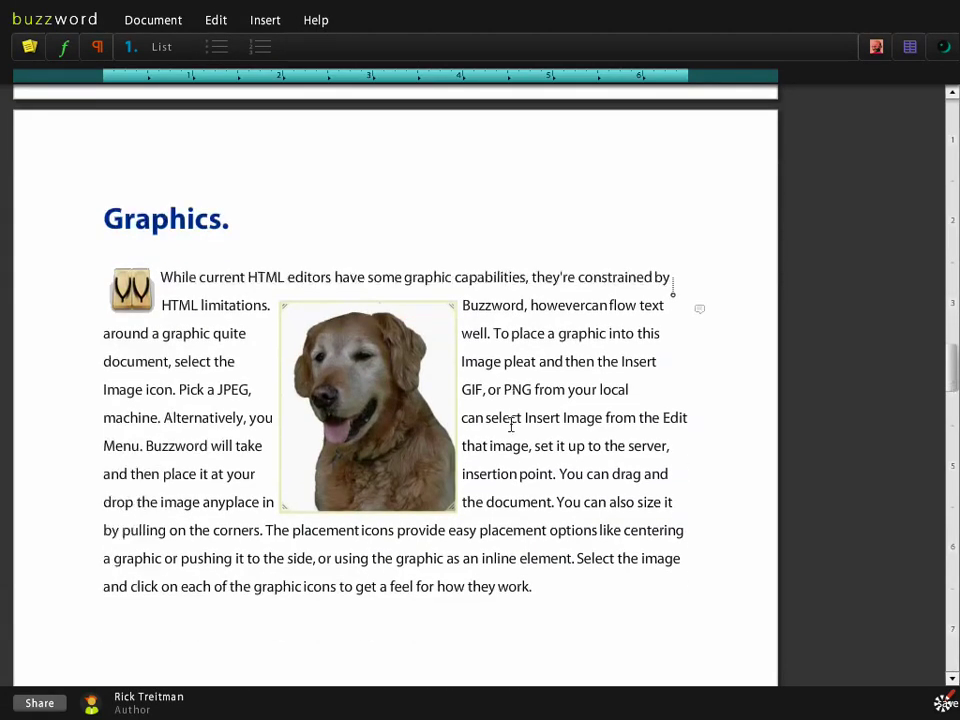
scroll(510, 425, down, 1)
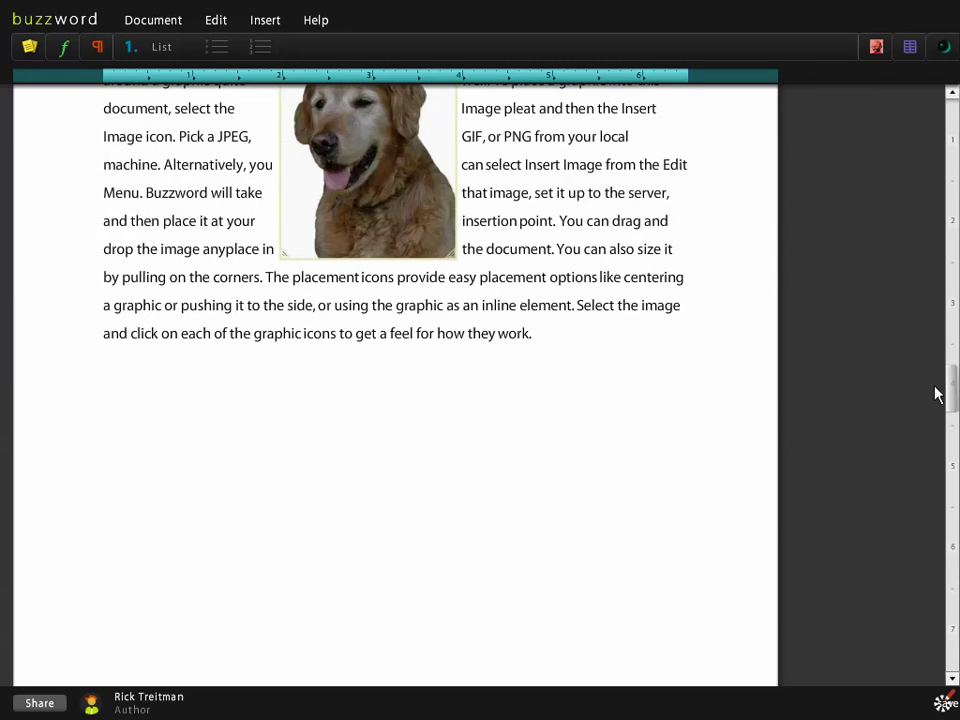
drag(949, 380, 952, 456)
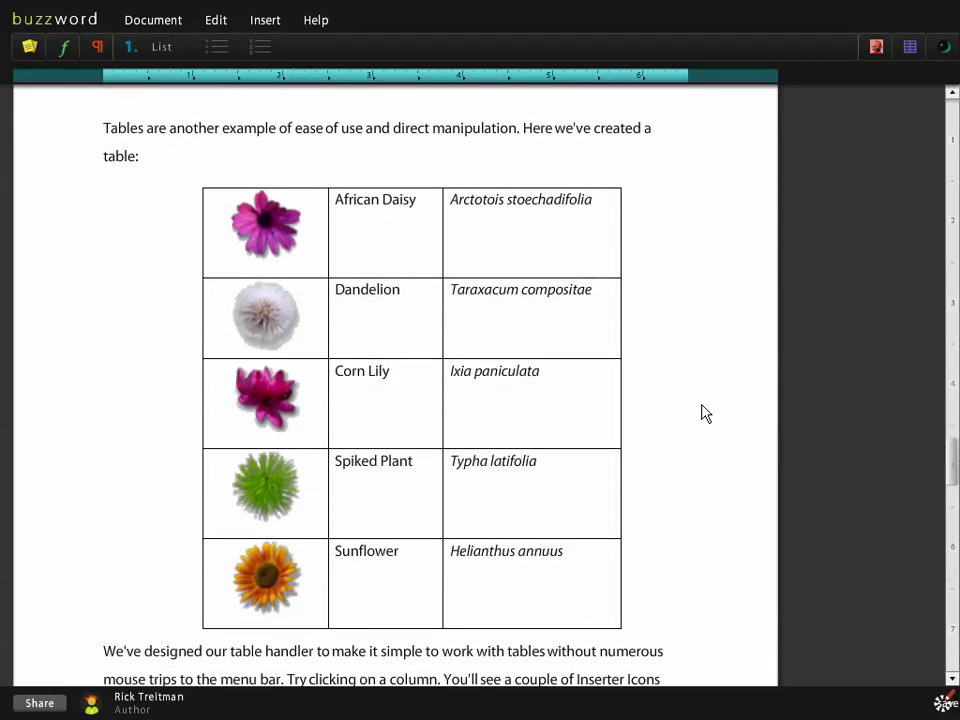
mouse_move(561, 358)
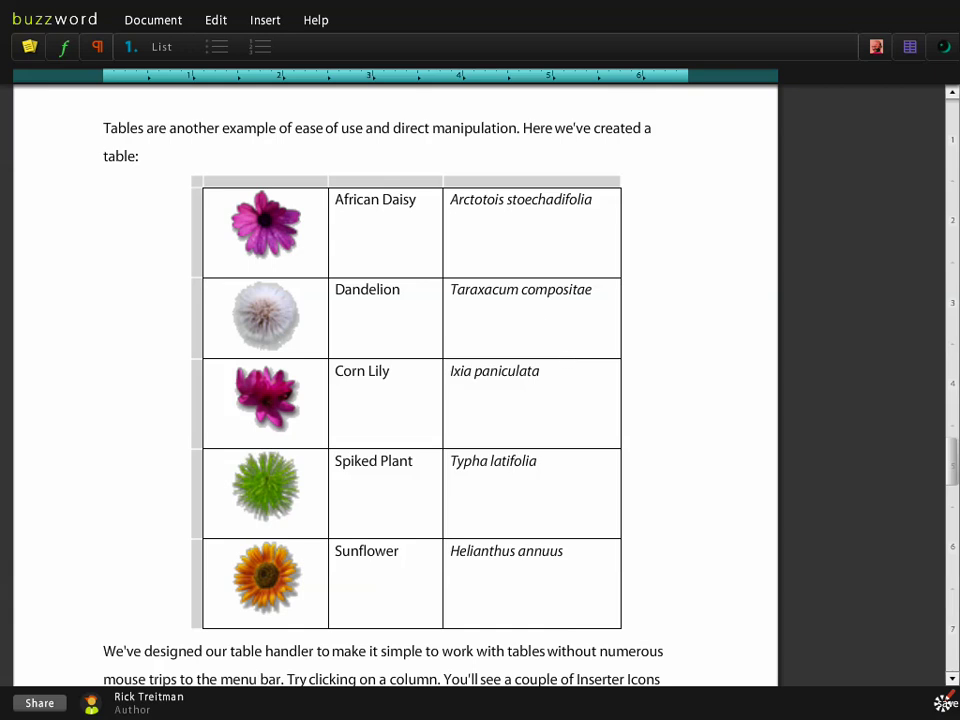
click(381, 182)
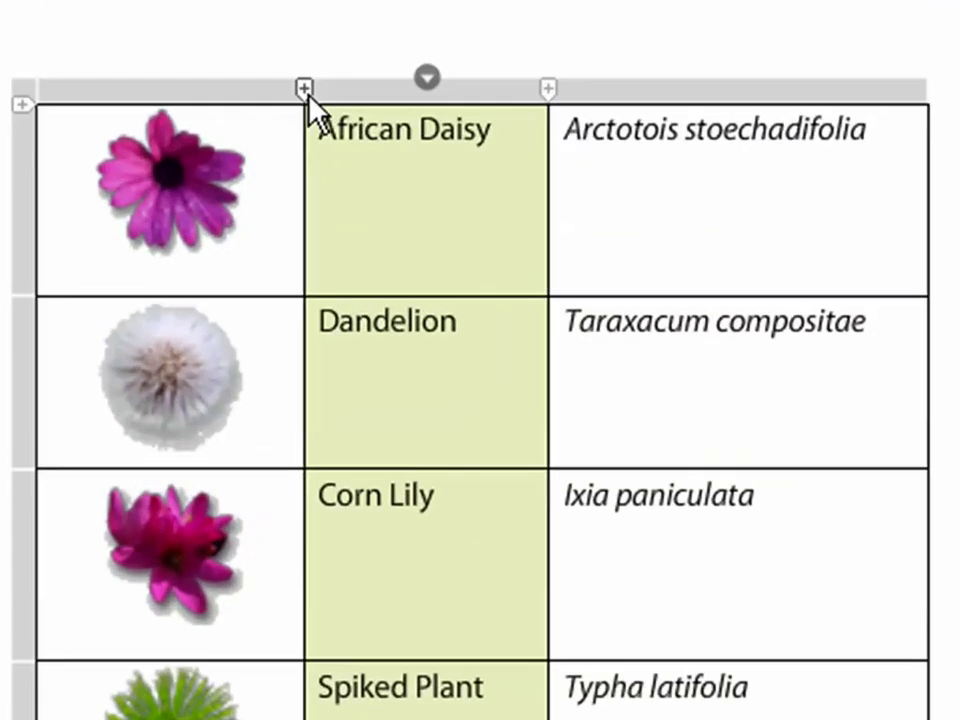
click(548, 89)
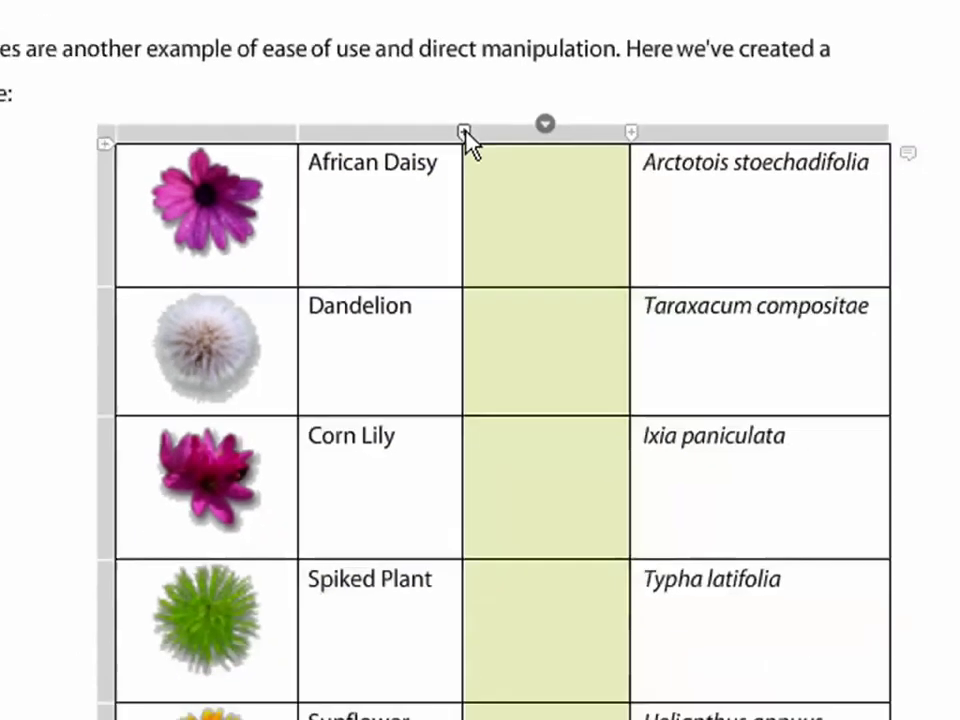
click(464, 131)
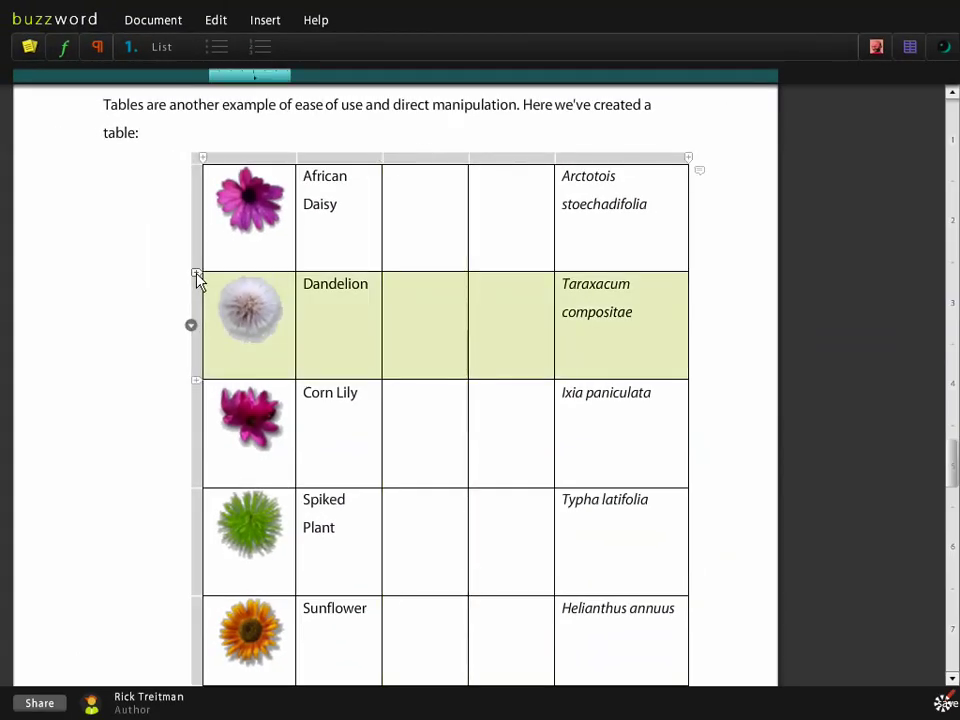
- Insert an empty row above the Dandelion row of the flower table and delete it again
click(197, 273)
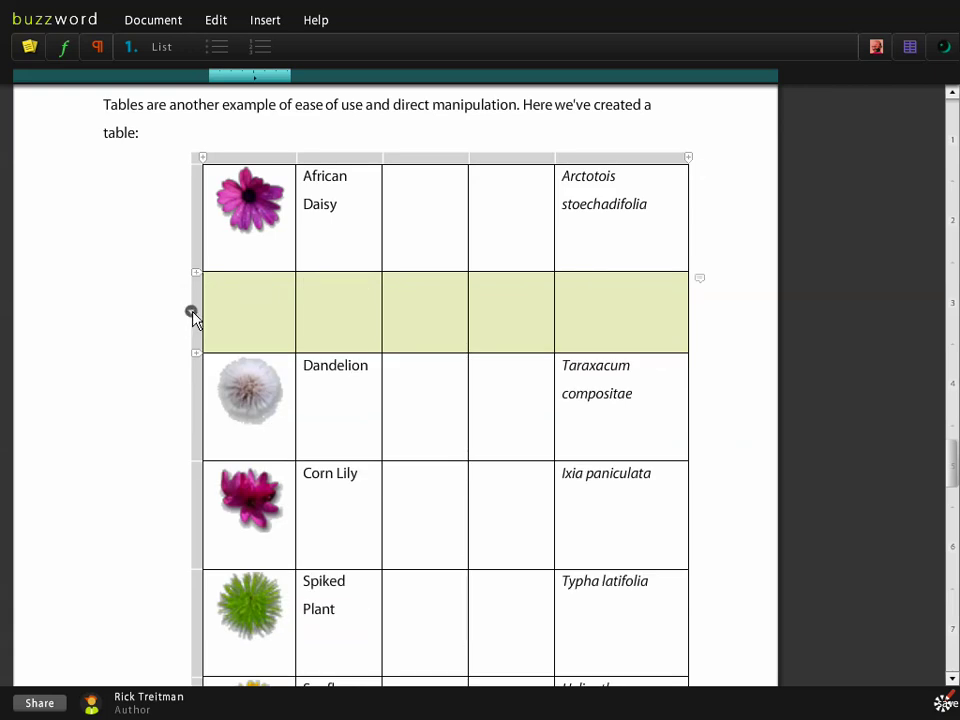
click(191, 314)
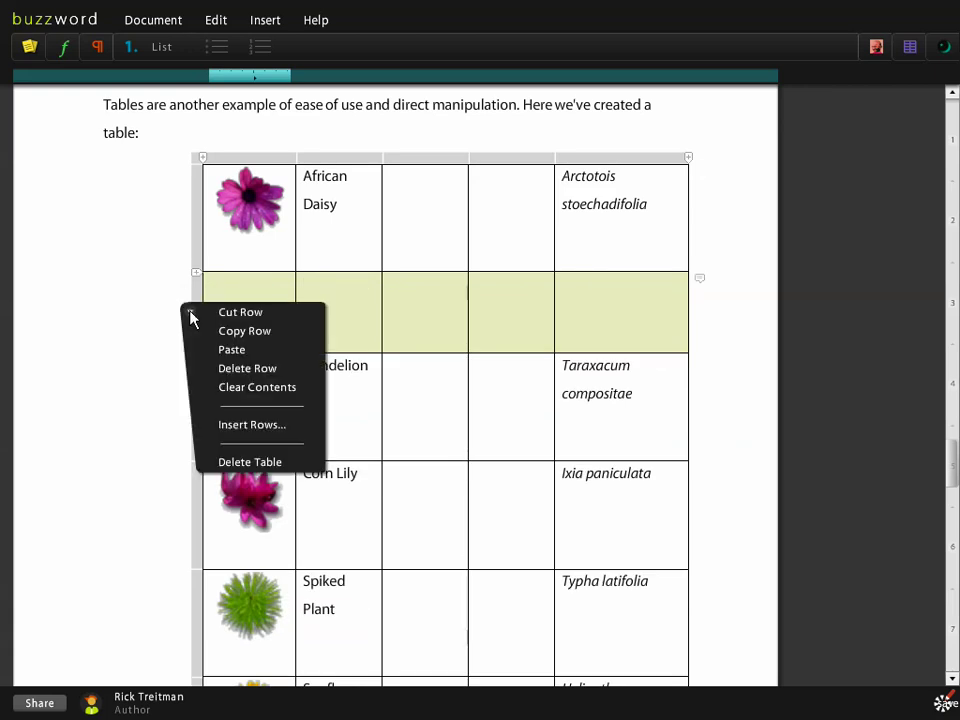
click(268, 369)
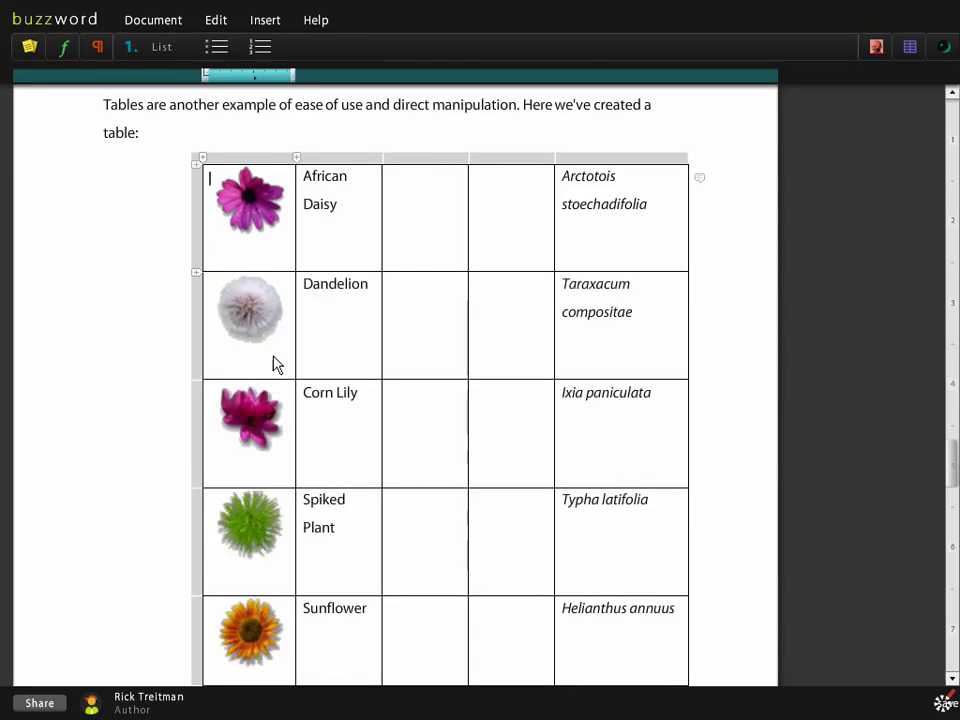
- Delete the two empty columns between the common-name and Latin-name columns of the flower table
click(428, 158)
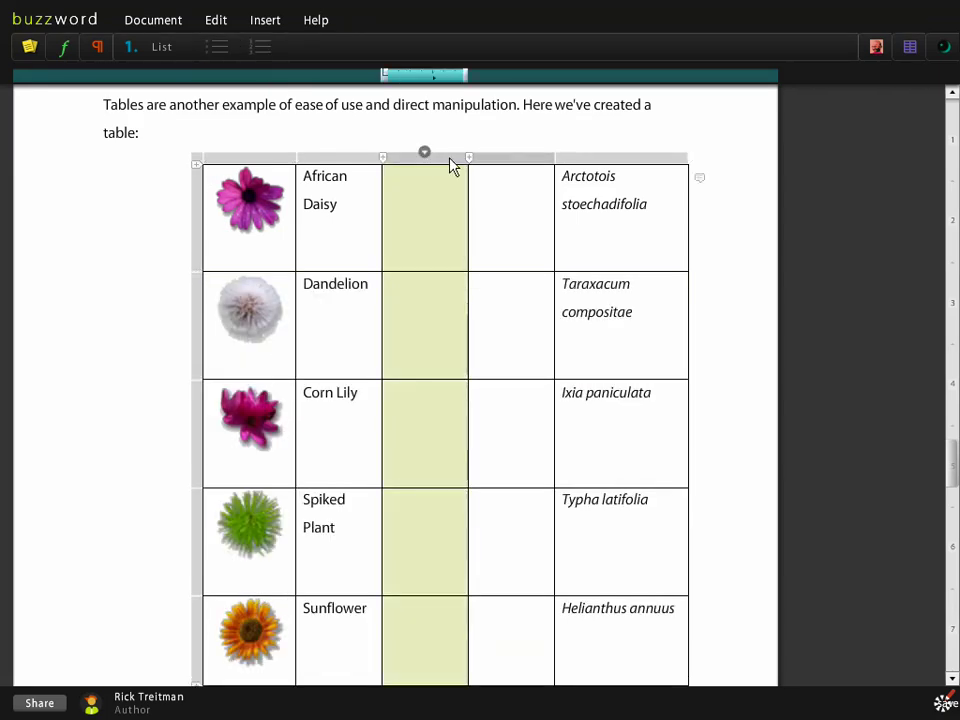
click(425, 154)
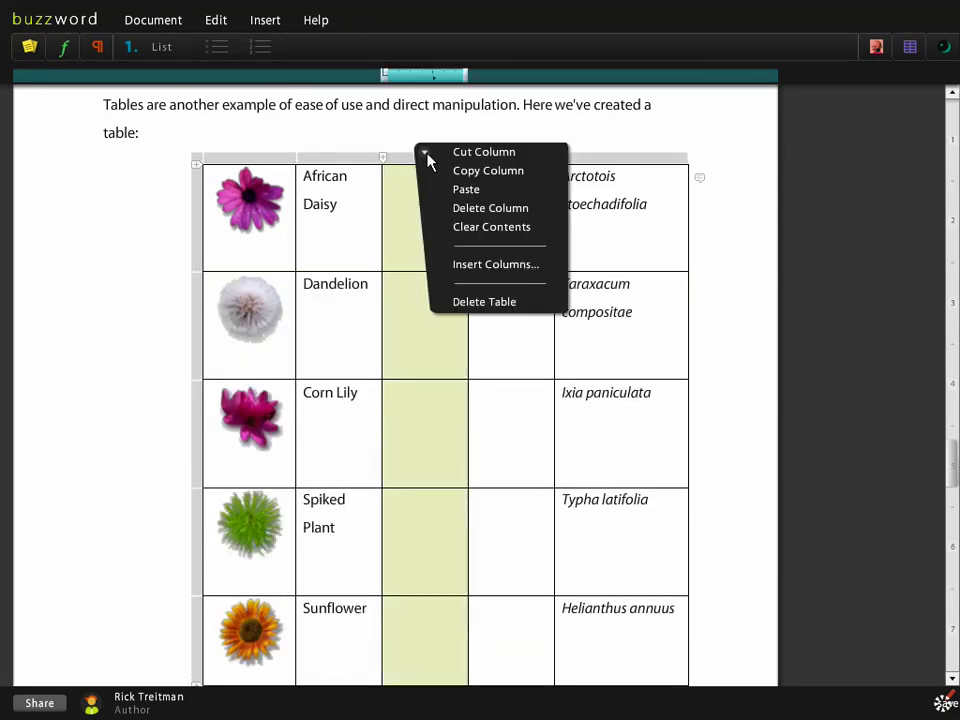
click(459, 208)
click(472, 158)
click(472, 154)
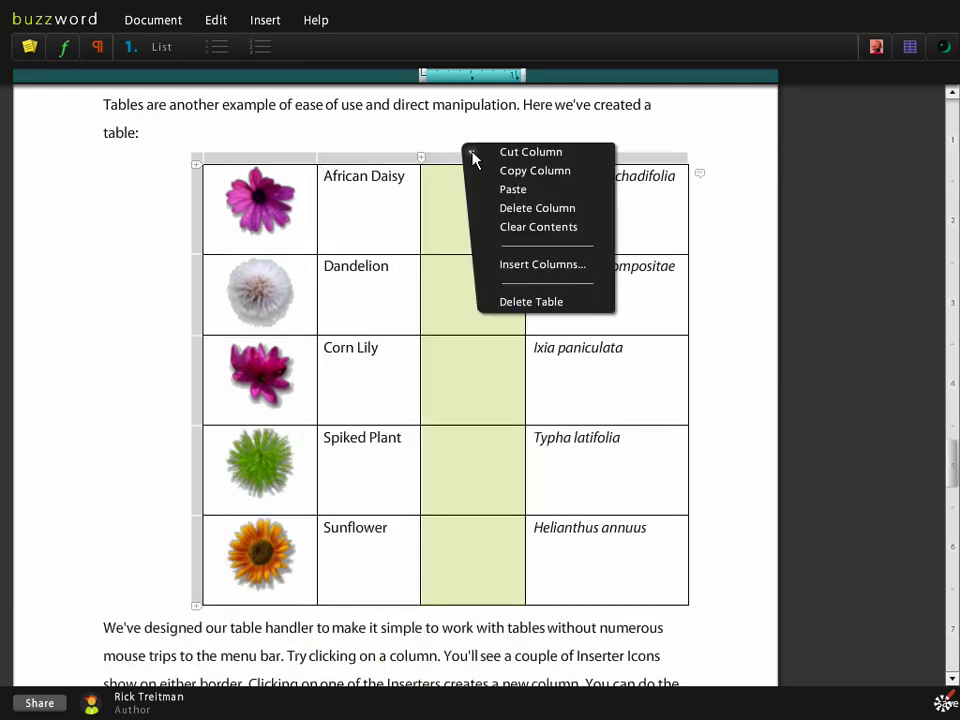
click(512, 208)
- In Comments and Collaboration, attach the comment "and leaving a comment" to the text "submitting the paper for grading and comments from the teacher."
click(952, 679)
click(952, 679)
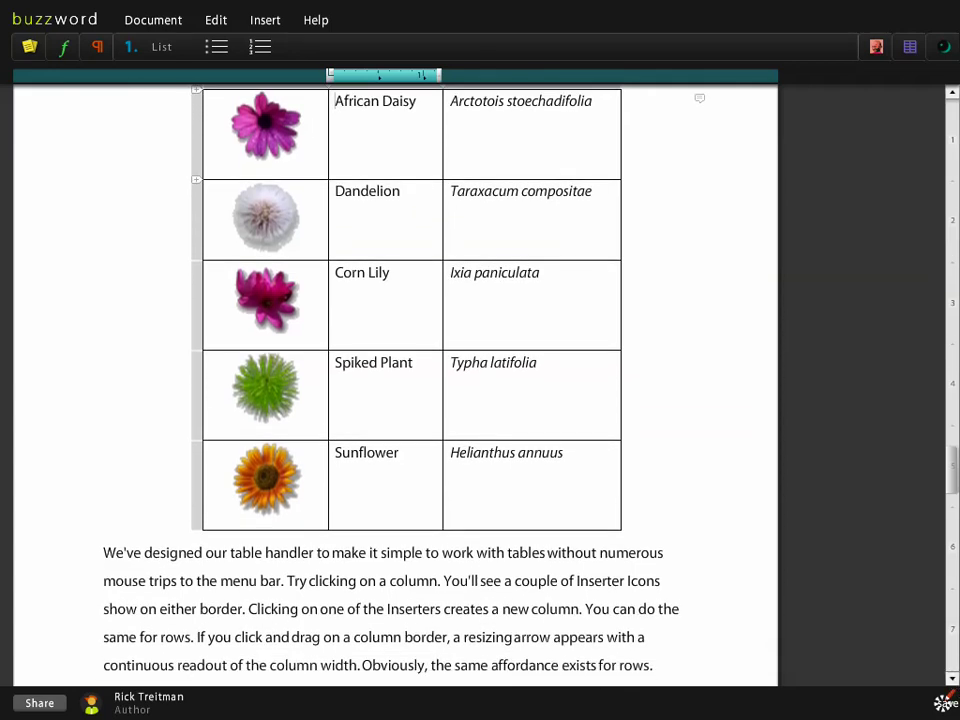
drag(953, 482, 953, 540)
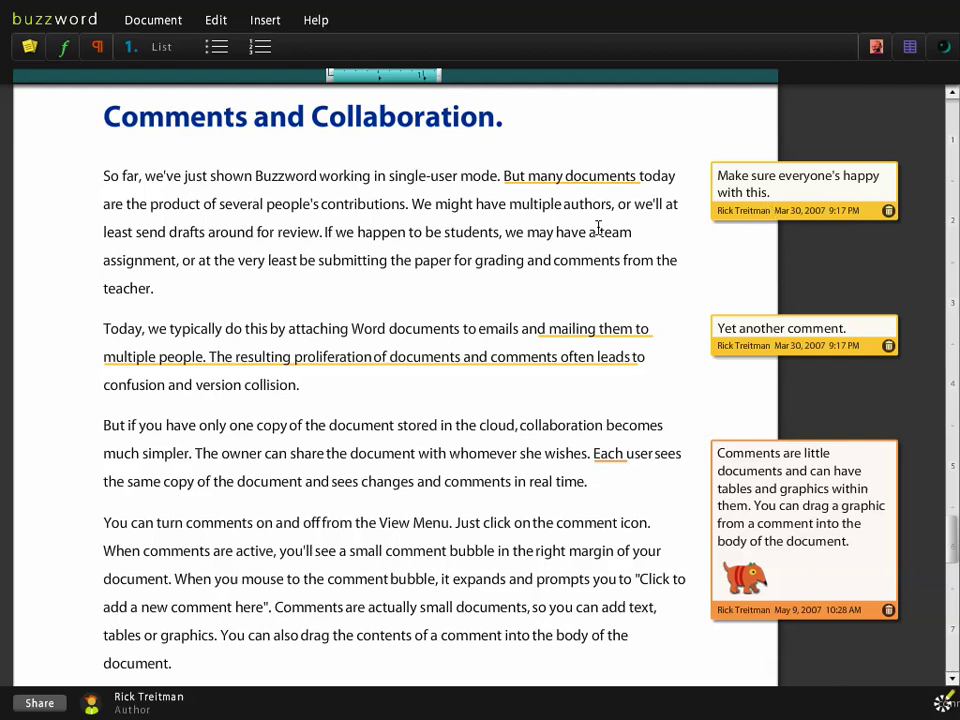
click(318, 260)
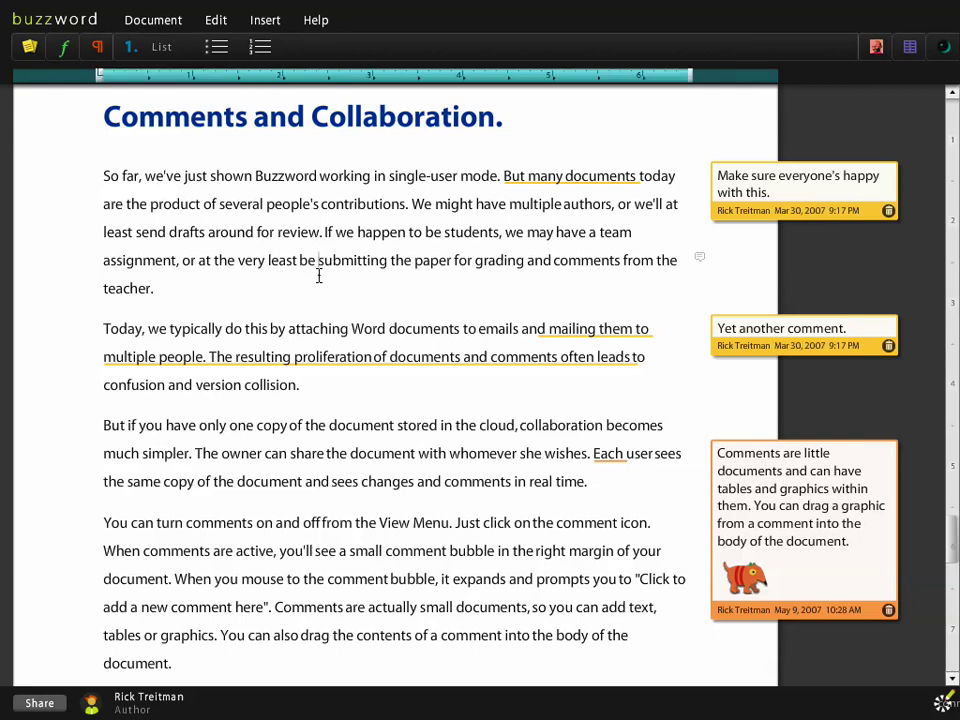
drag(318, 274, 336, 289)
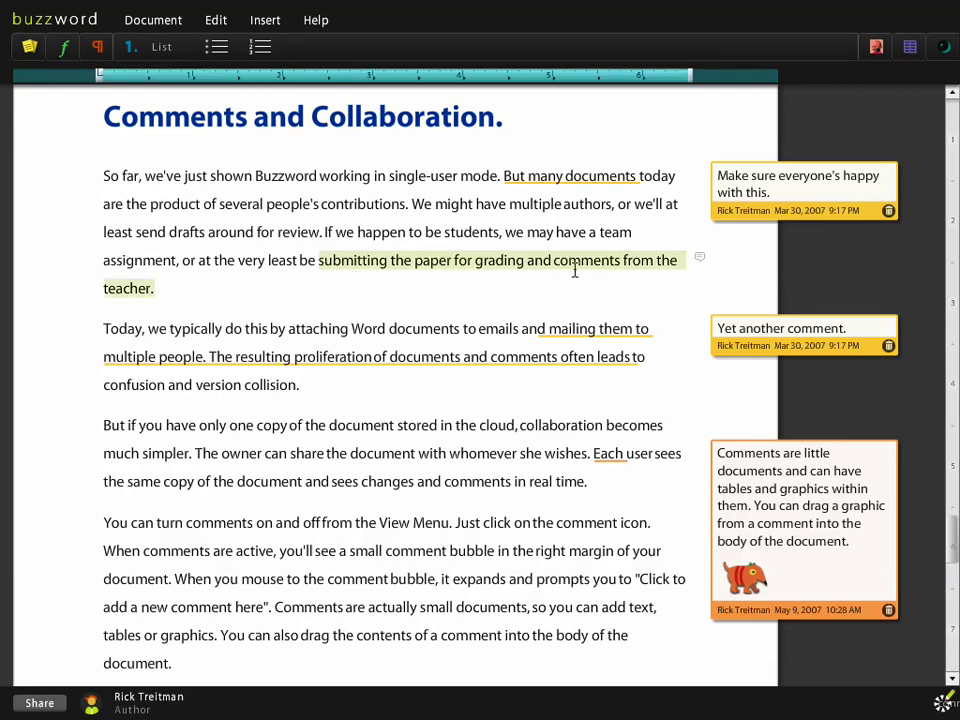
mouse_move(695, 272)
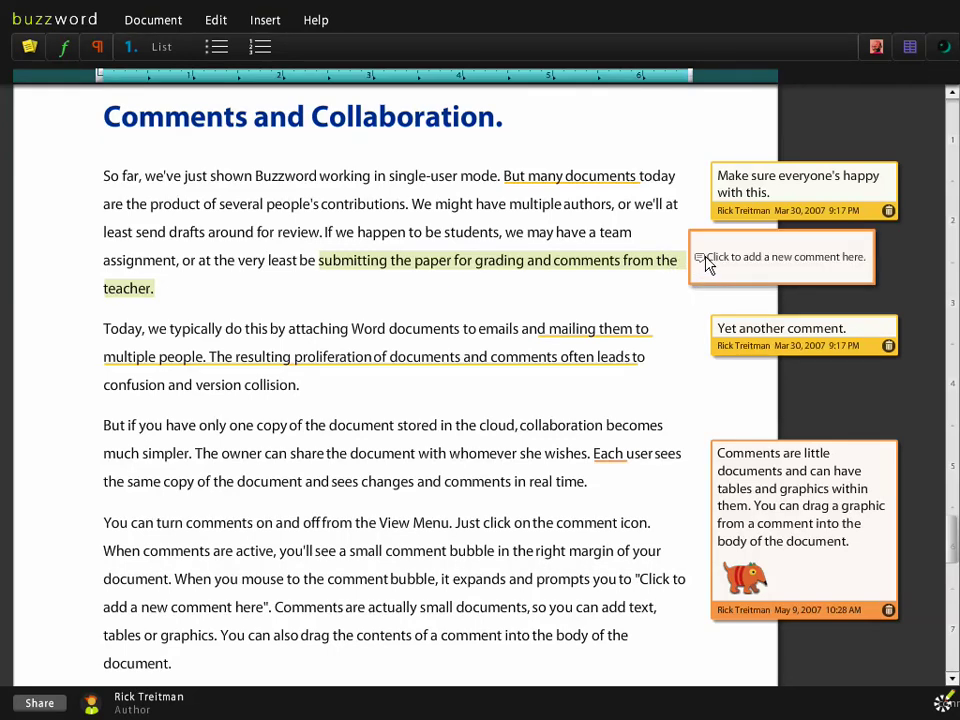
click(707, 262)
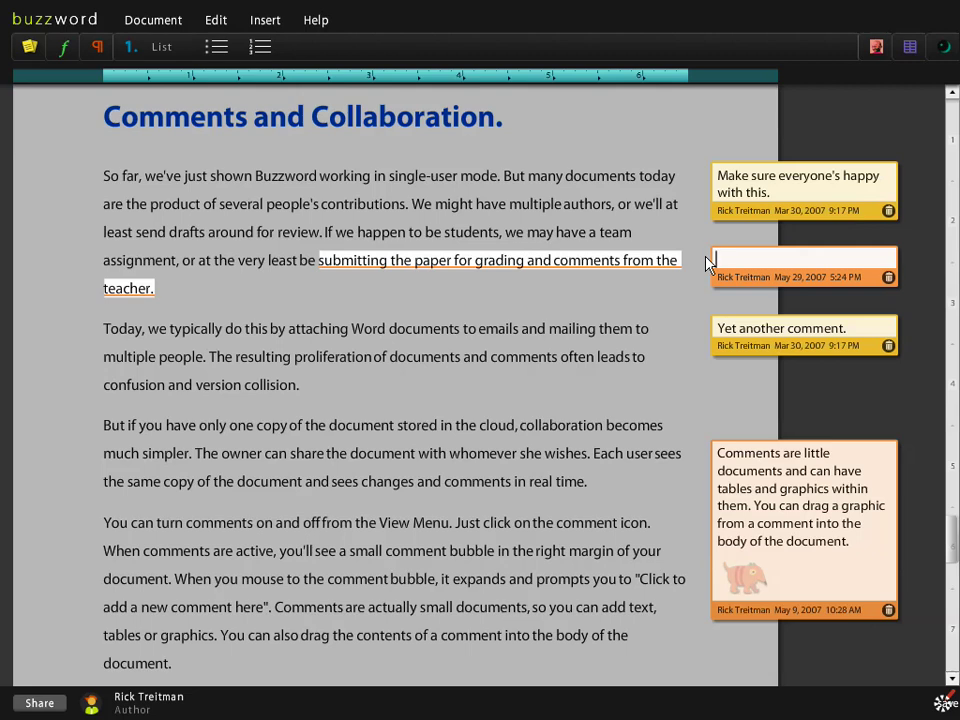
text(and leaving a comment)
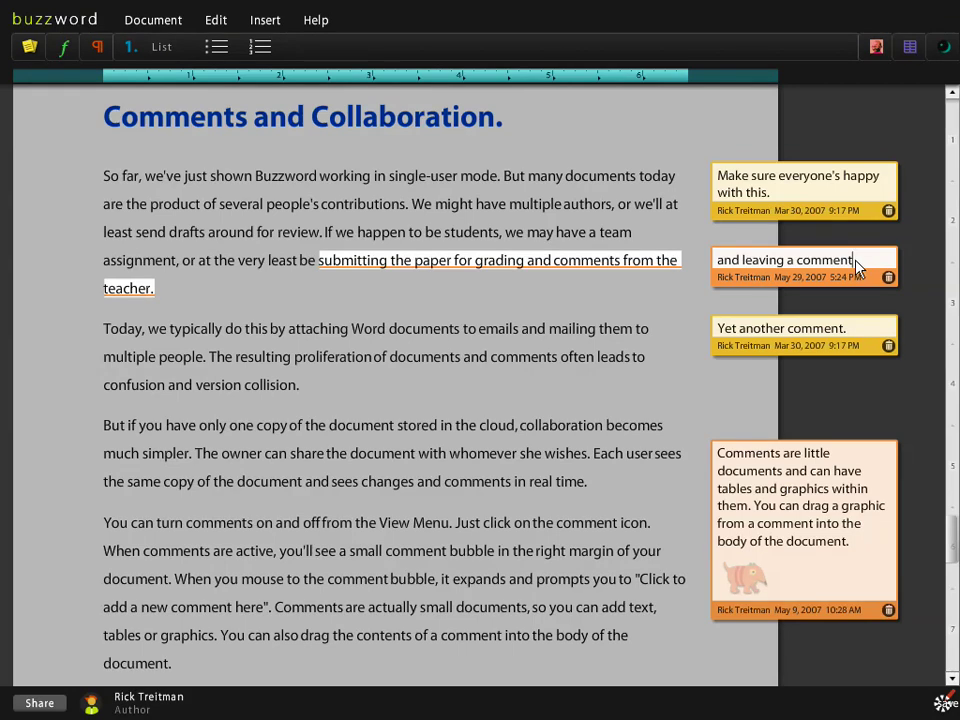
- Format the text of the new comment "and leaving a comment" as bold and red
drag(855, 261, 719, 265)
click(62, 47)
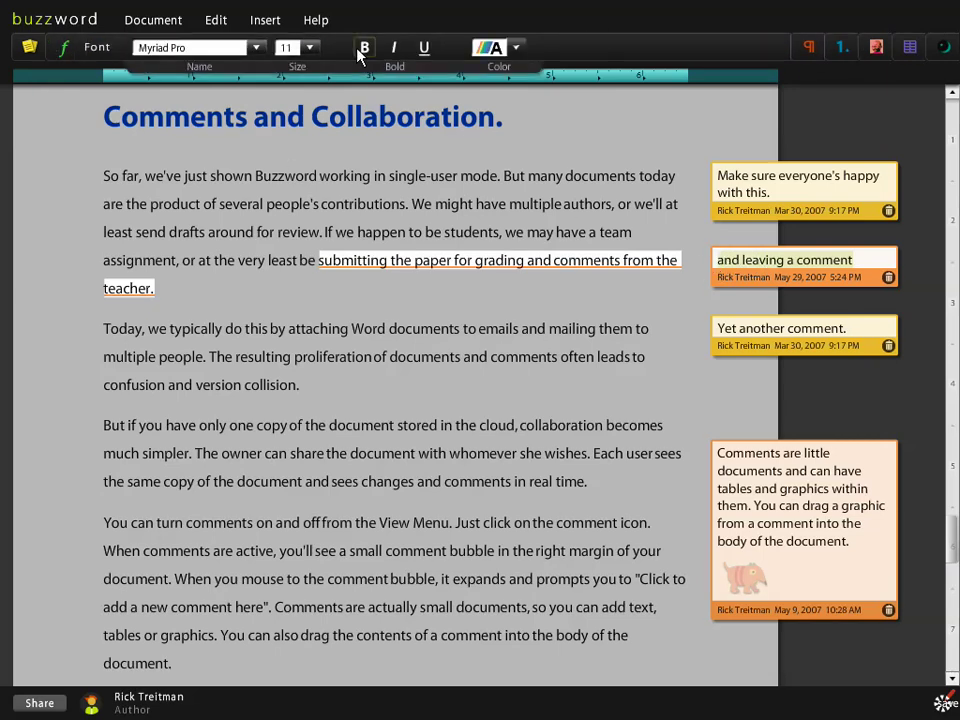
click(362, 48)
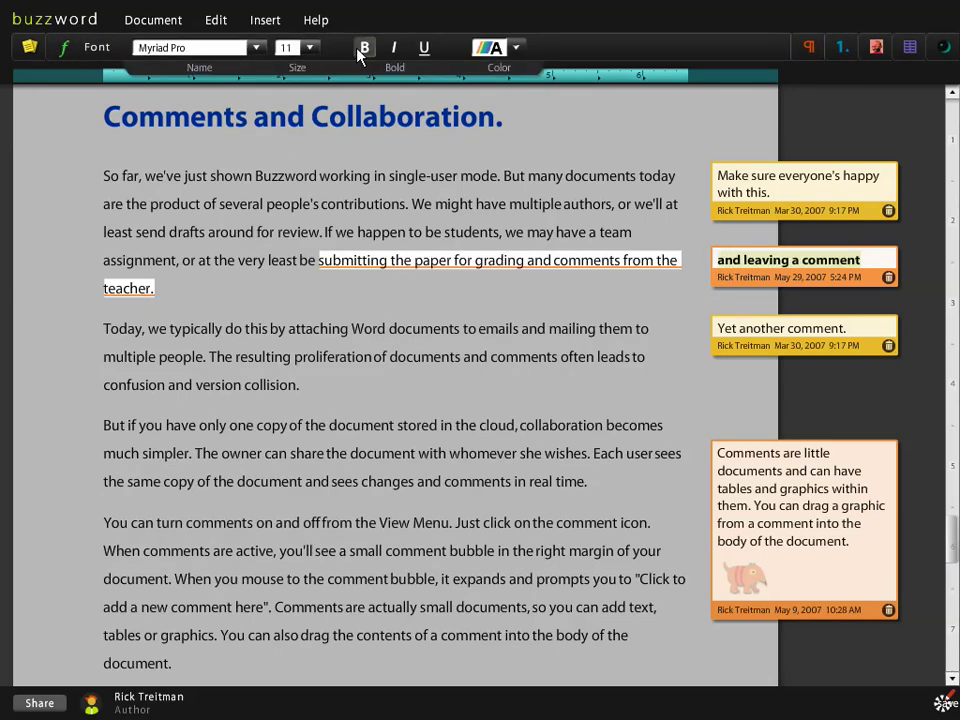
click(518, 47)
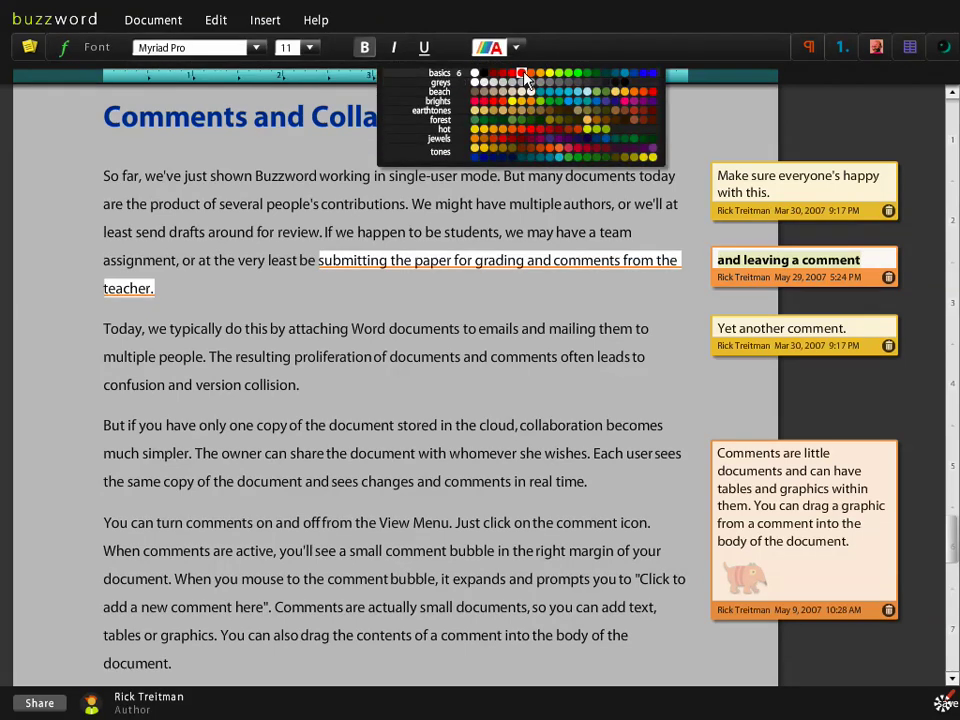
click(522, 74)
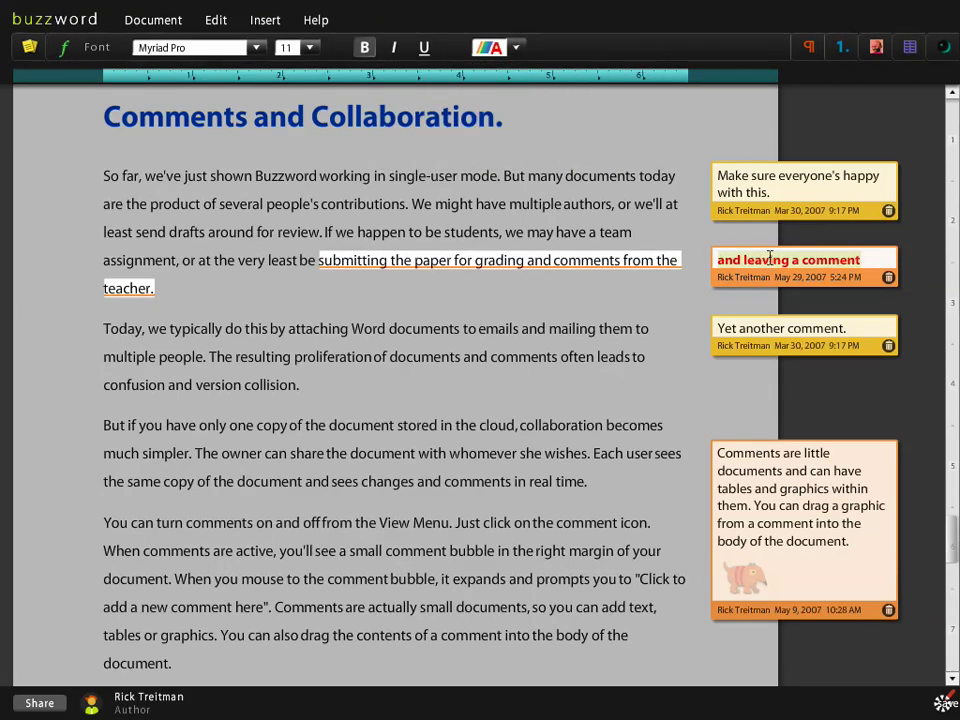
- Insert a two-column, two-row table below the text inside the new comment
click(883, 270)
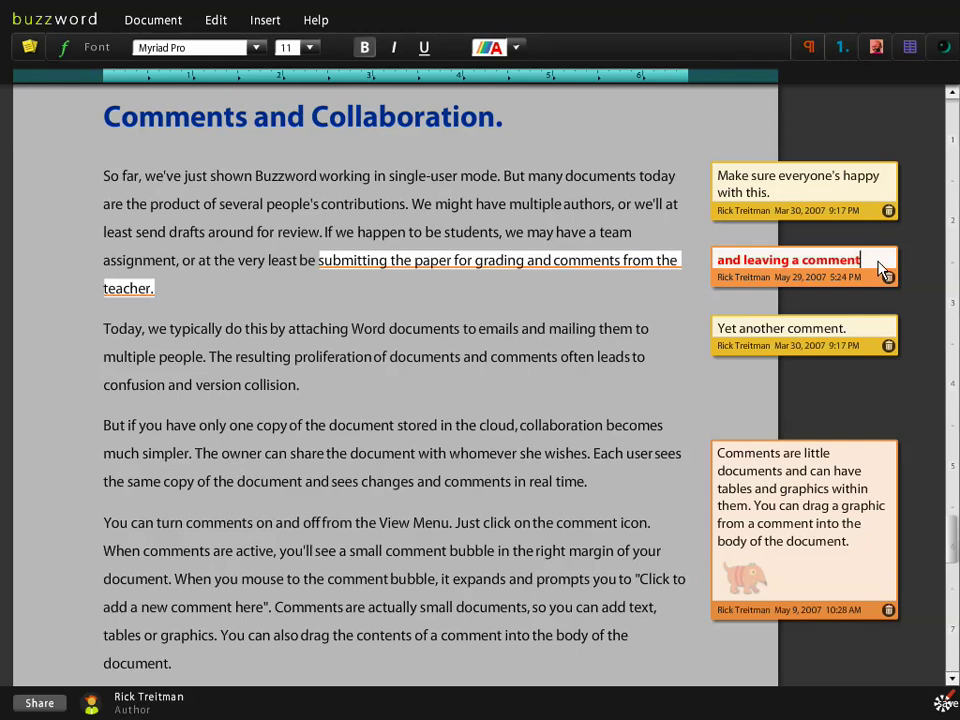
click(906, 47)
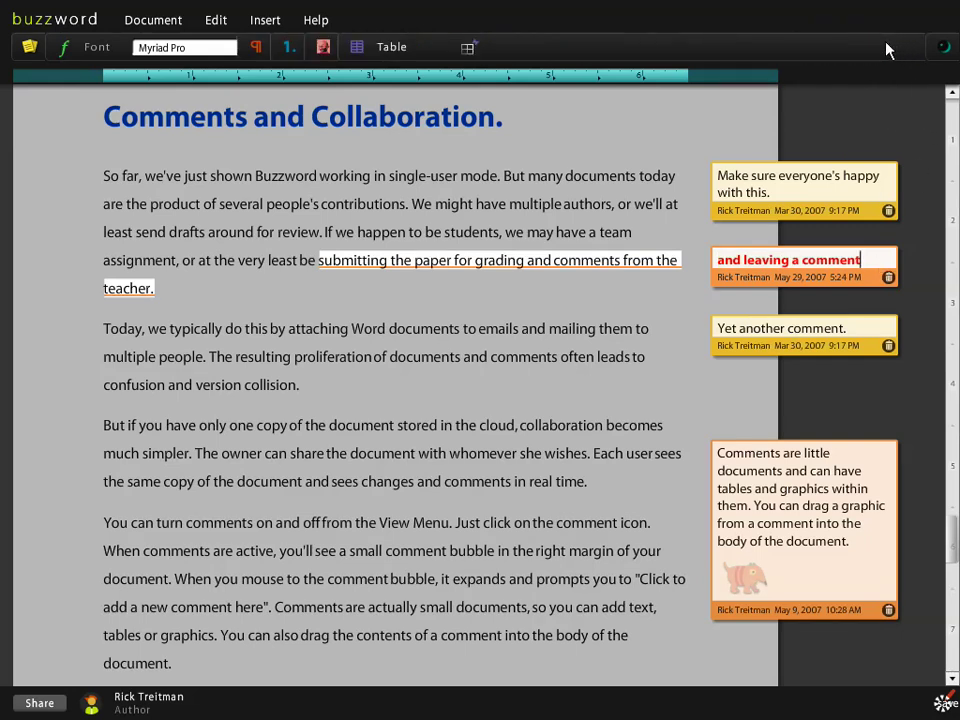
click(312, 48)
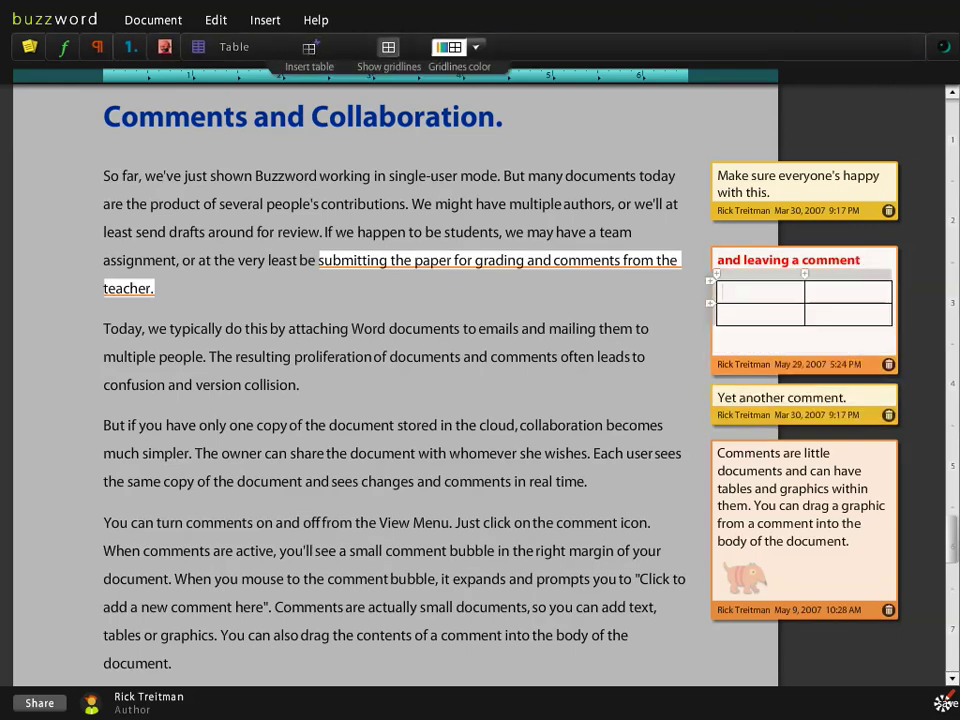
- Copy the red dog graphic from the comment on "Each" into the start of the paragraph beginning "You can turn comments on"
click(805, 563)
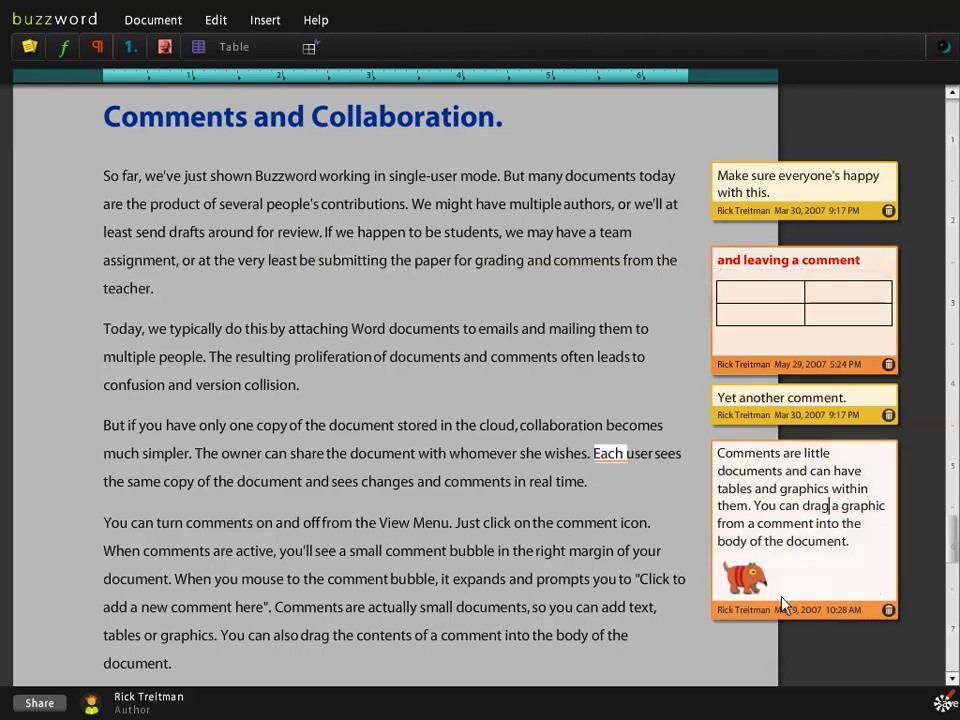
click(742, 588)
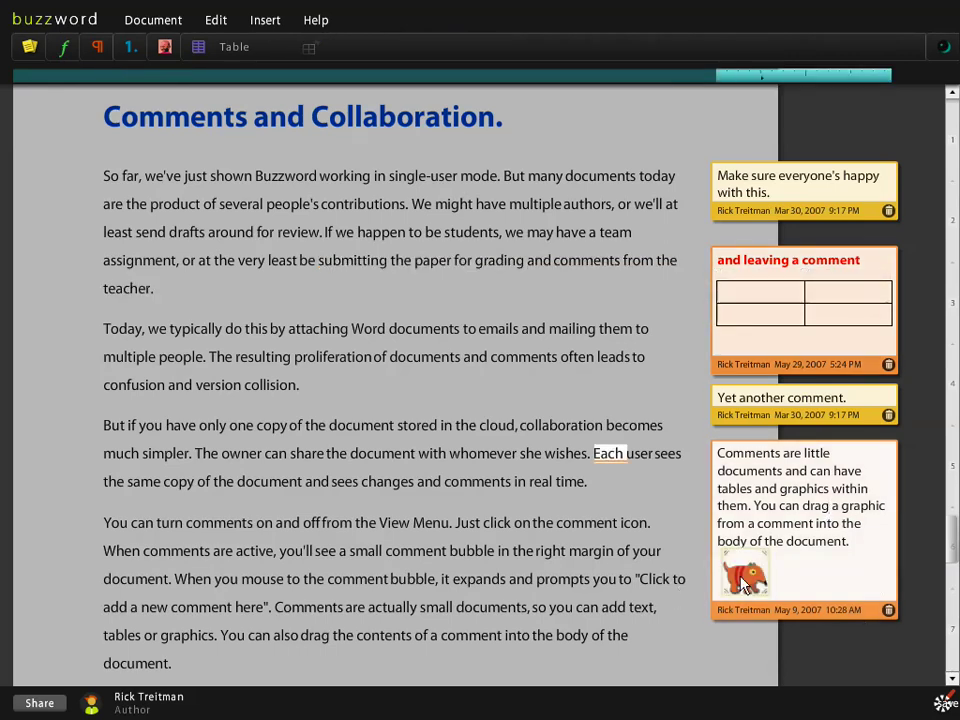
drag(742, 588, 127, 558)
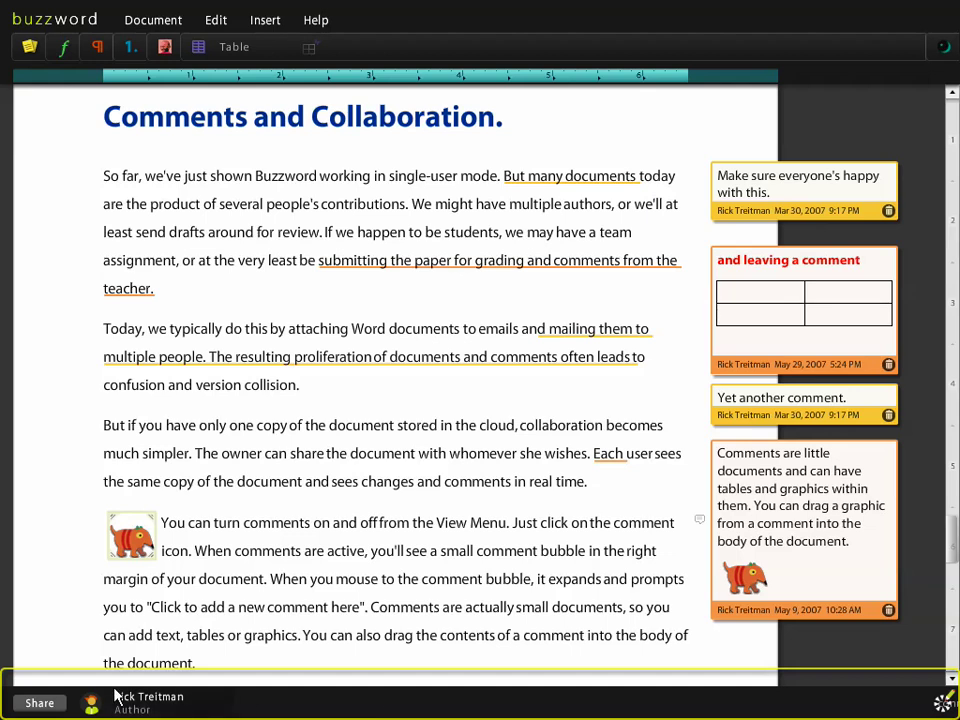
- Share the Master Demo Cam document with a contact from the address list as Reviewer, with the e-mail notification turned off
click(40, 704)
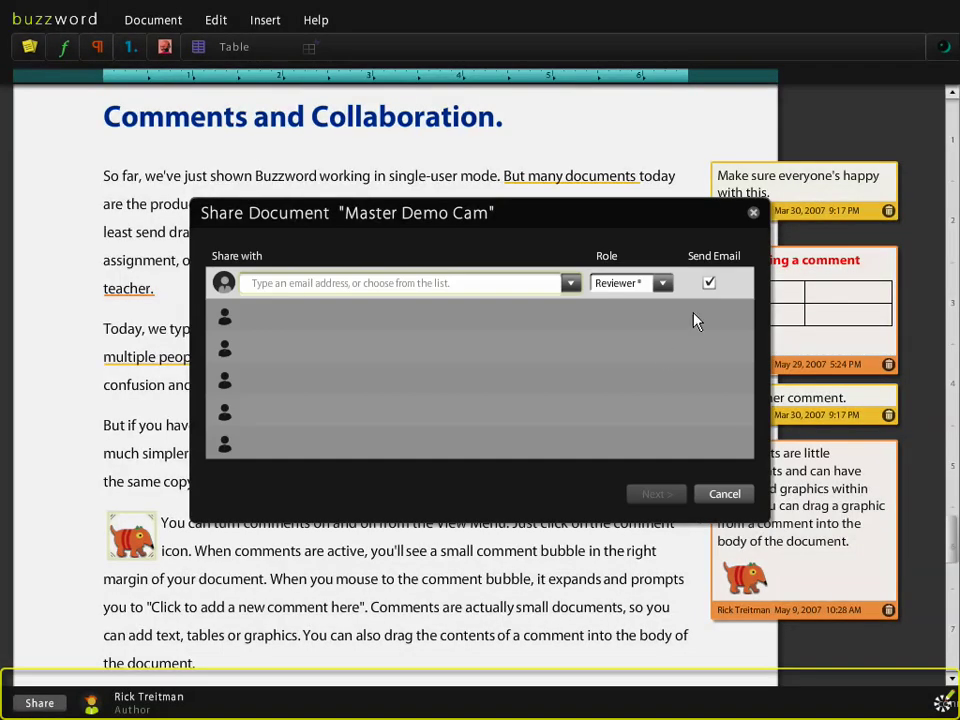
click(570, 283)
drag(573, 318, 571, 370)
scroll(570, 375, down, 3)
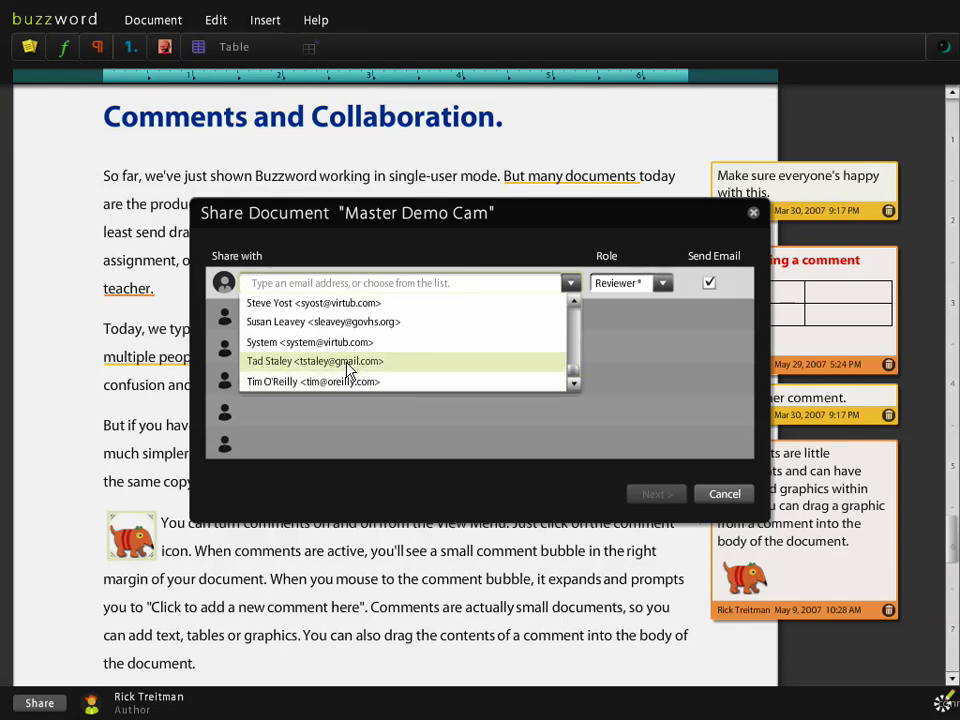
click(347, 364)
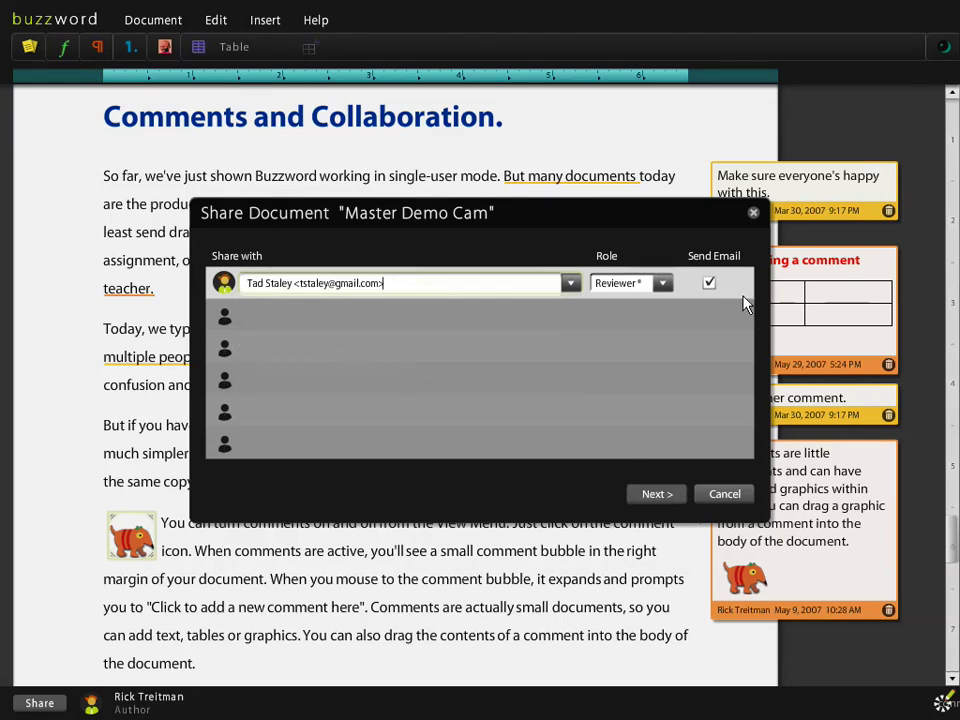
click(710, 284)
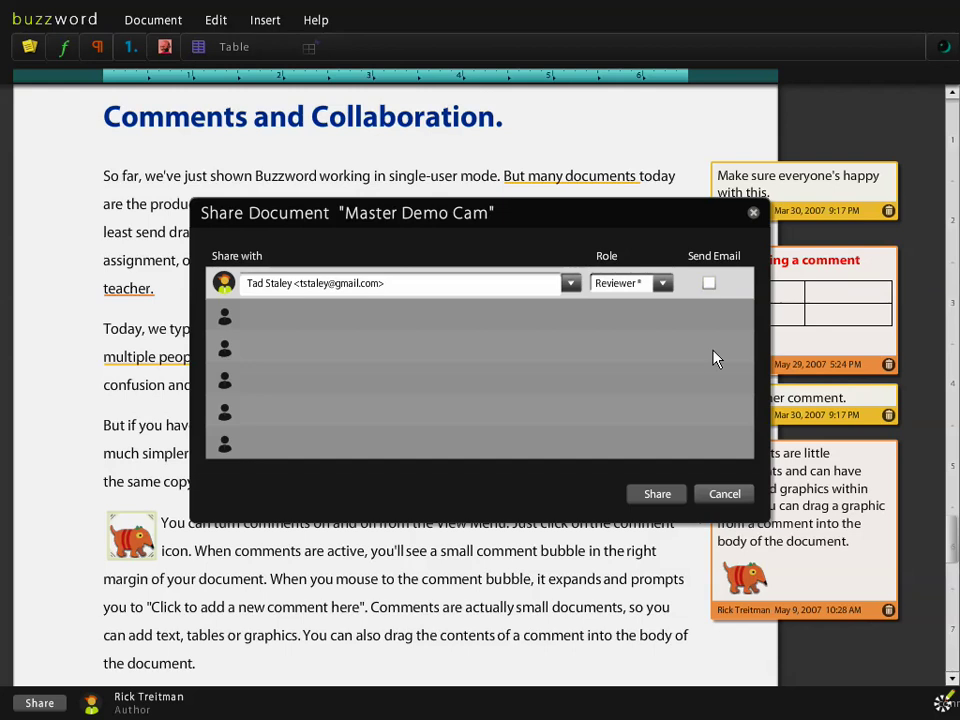
click(666, 497)
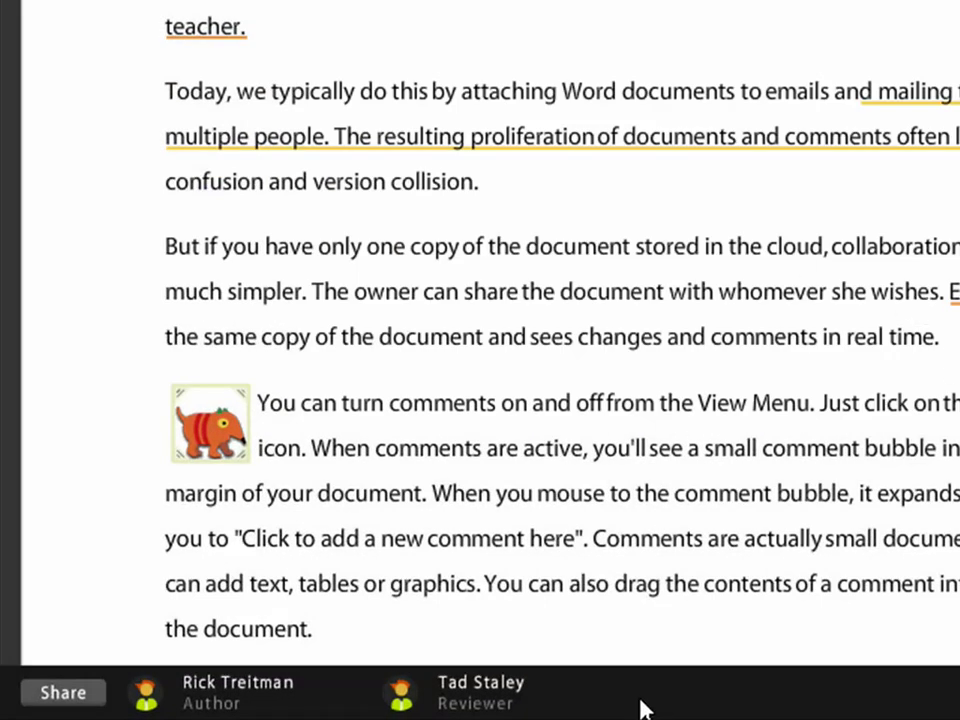
mouse_move(441, 710)
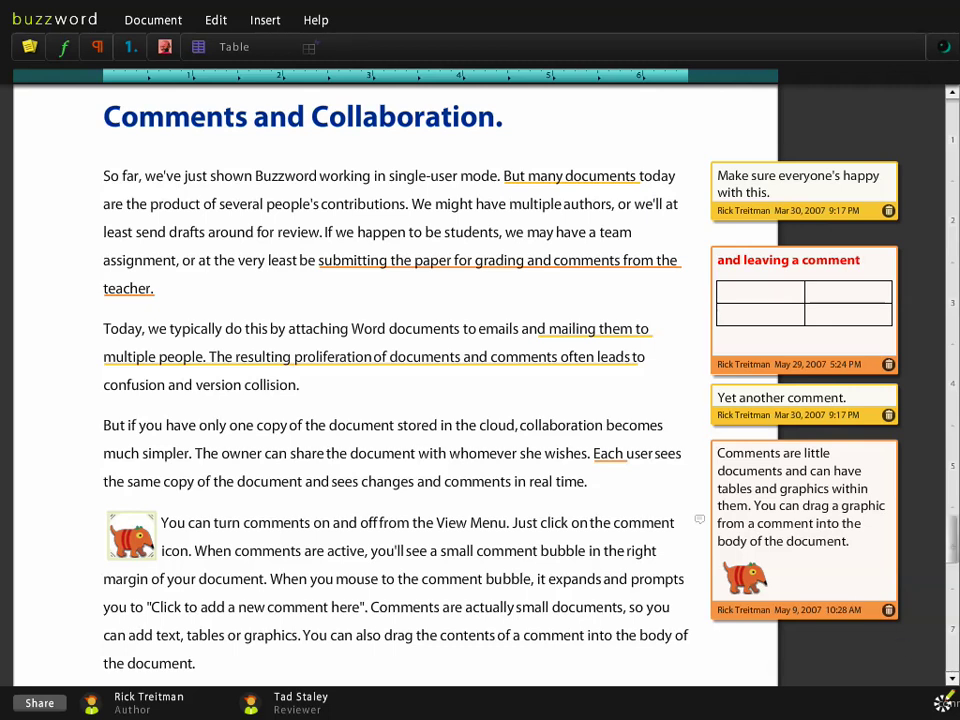
- Refresh the document to load the reviewer's changes and view the comment attached to "number of impressive features" on the first page
mouse_move(943, 705)
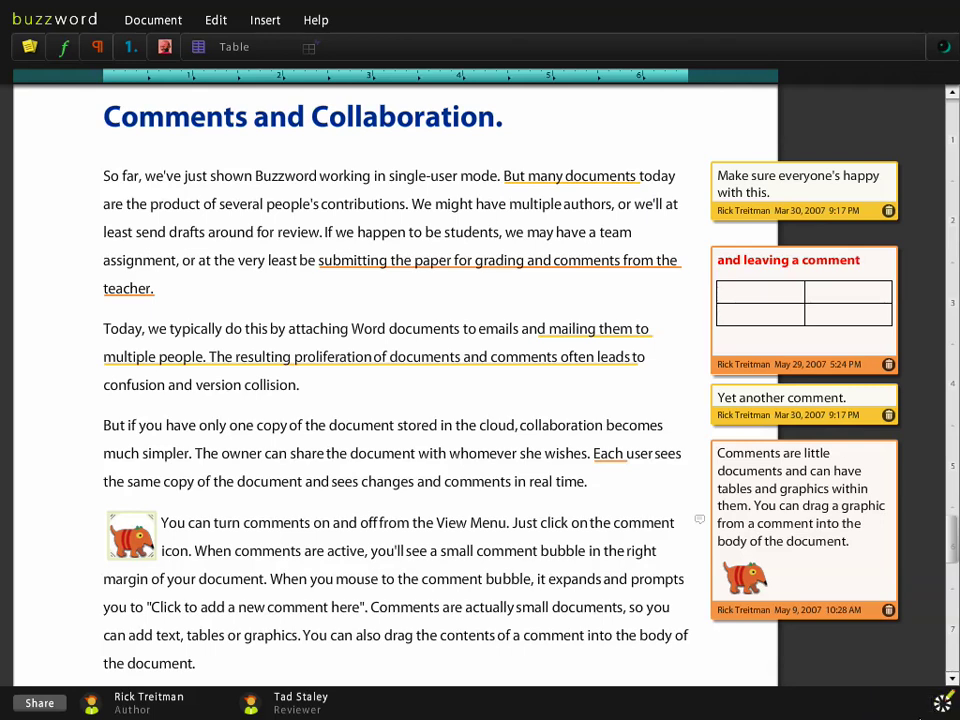
click(941, 704)
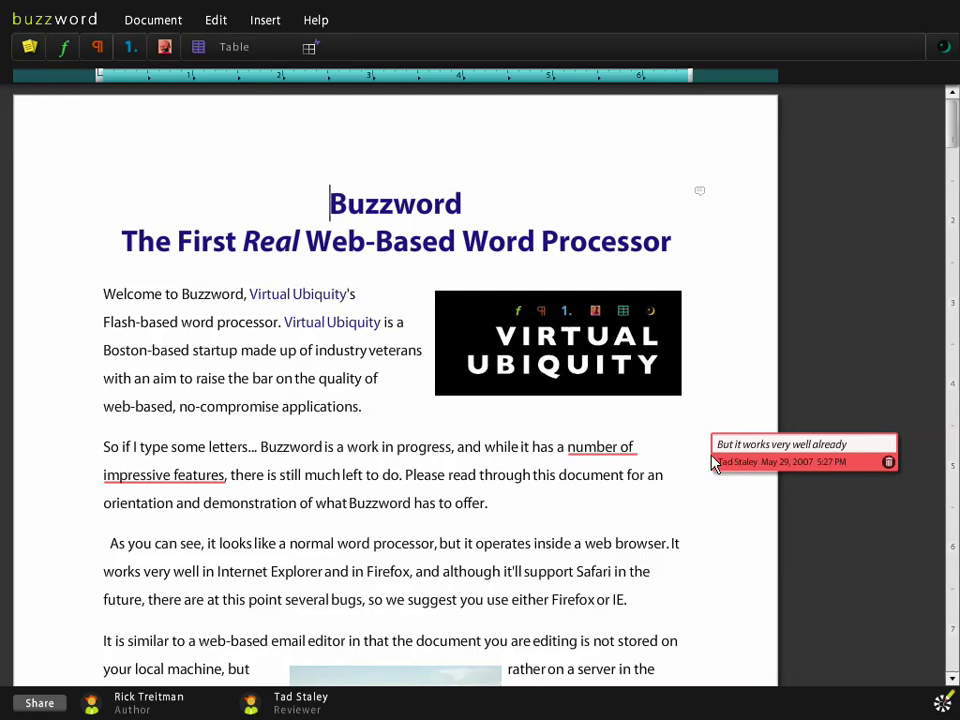
click(794, 446)
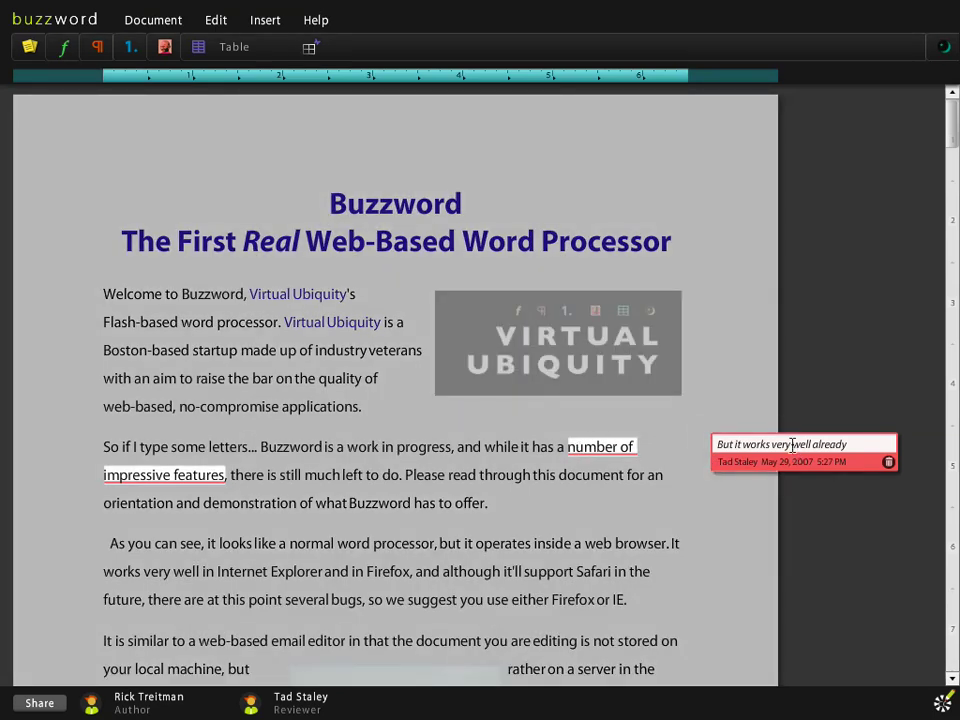
click(686, 500)
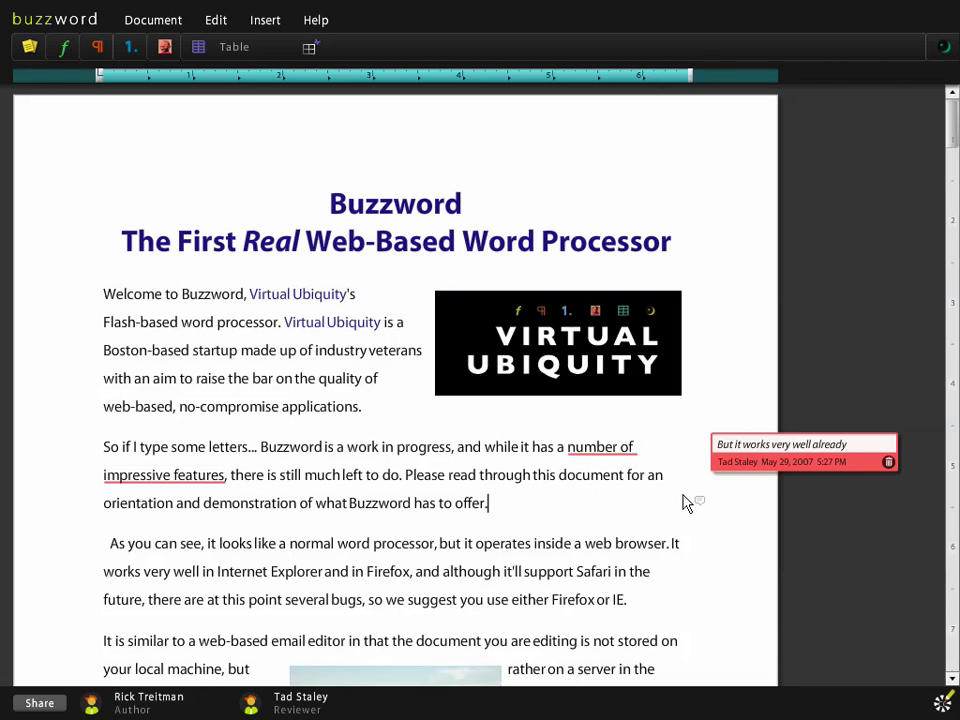